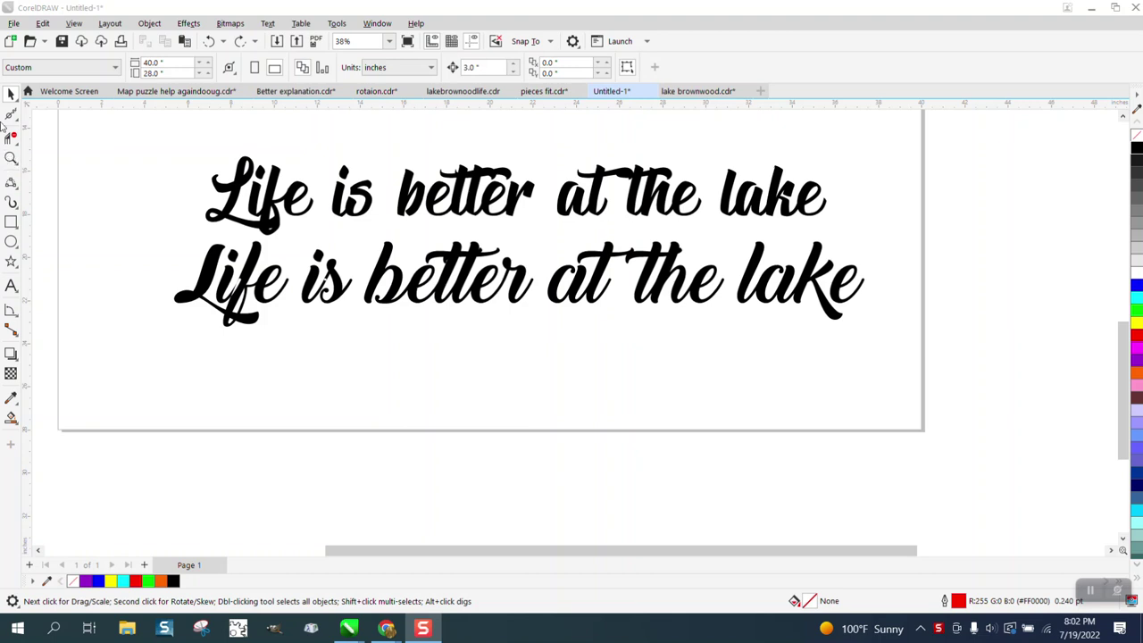
Select the second text line and zoom in to frame both text lines
click(337, 280)
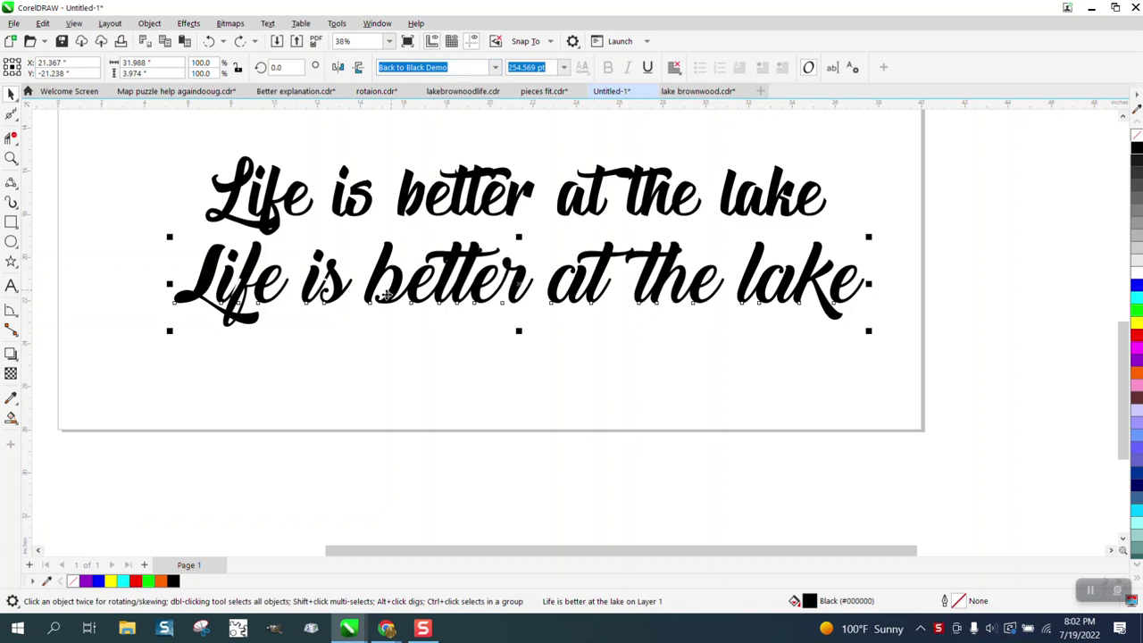
click(11, 158)
drag(163, 227, 411, 366)
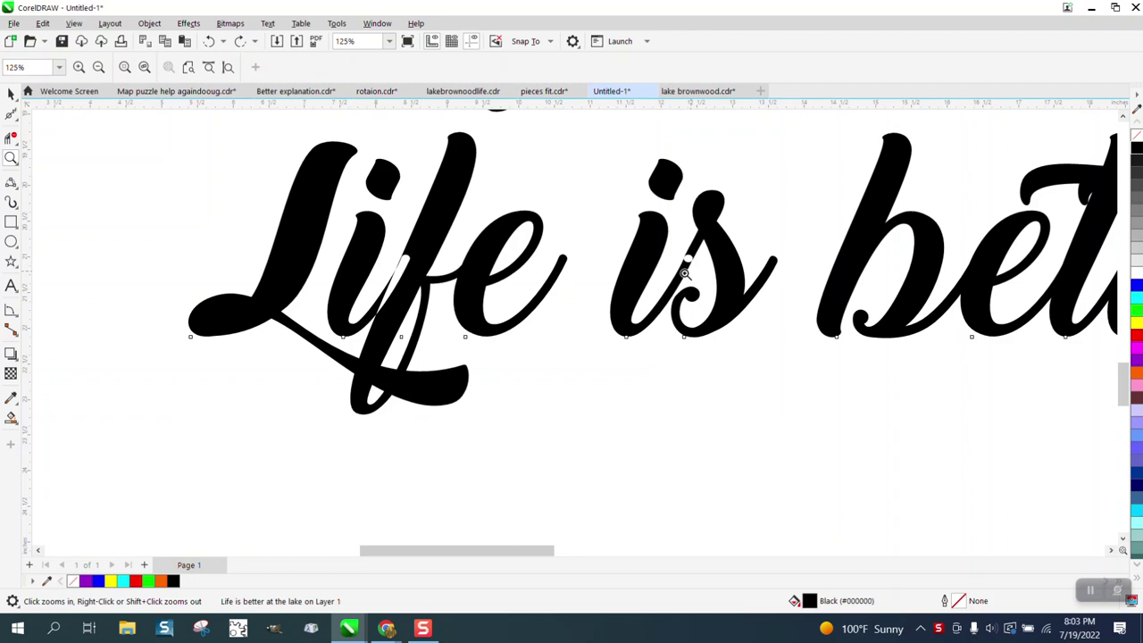
scroll(527, 293, down, 1)
scroll(526, 295, down, 4)
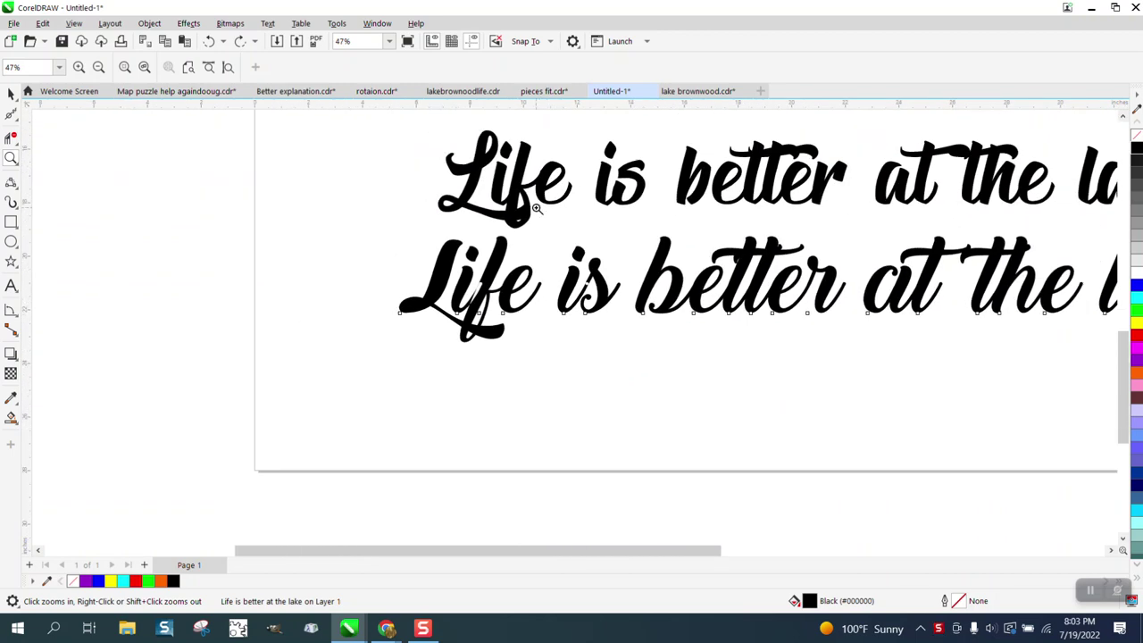
scroll(536, 208, down, 2)
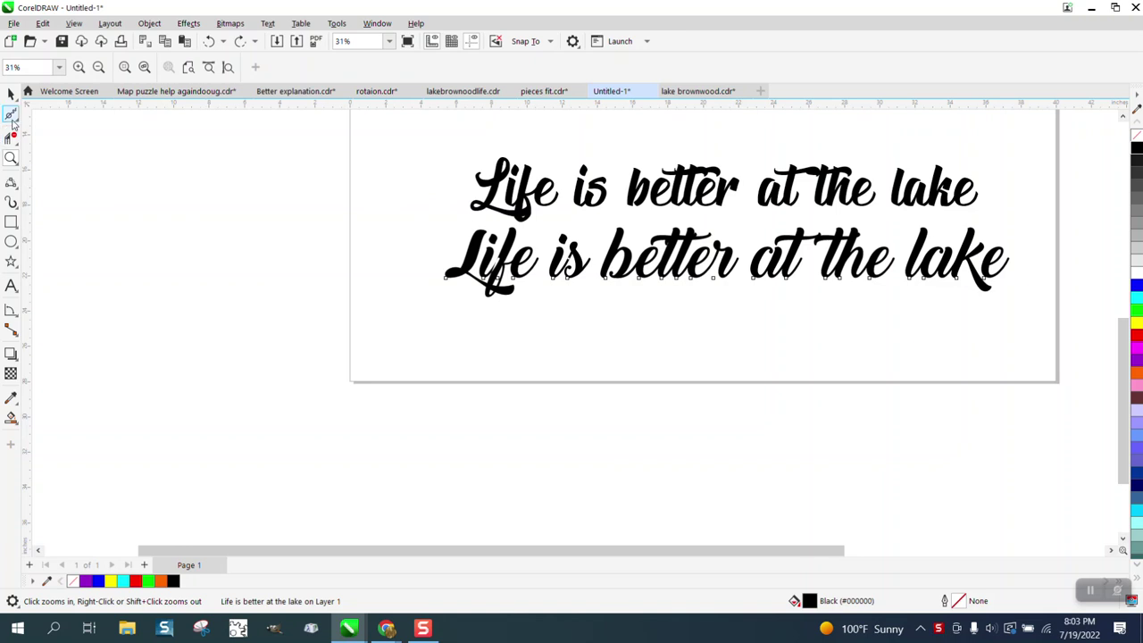
drag(449, 149, 1085, 342)
Give both text lines no fill and a black outline, then deselect them
click(11, 93)
scroll(209, 167, down, 1)
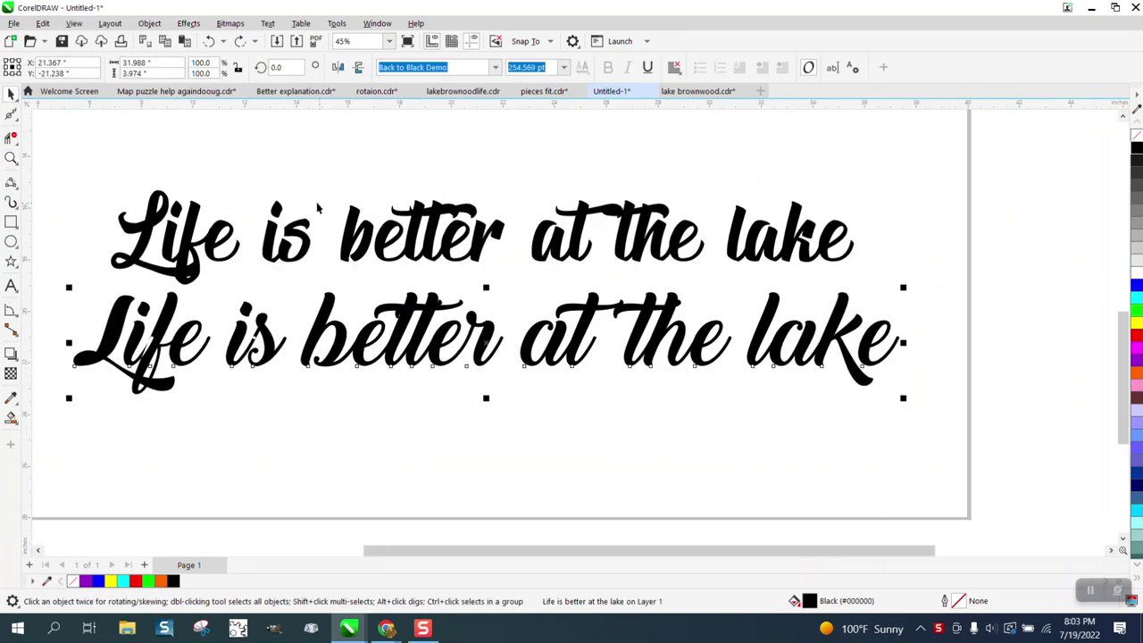
drag(82, 157, 844, 460)
click(1136, 135)
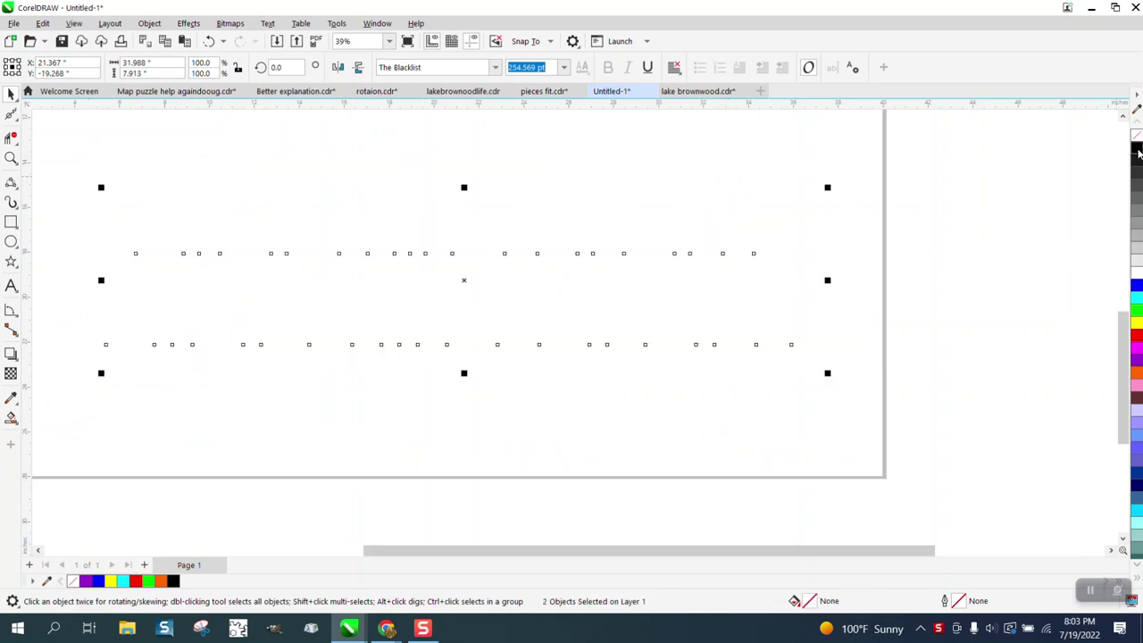
right_click(1136, 148)
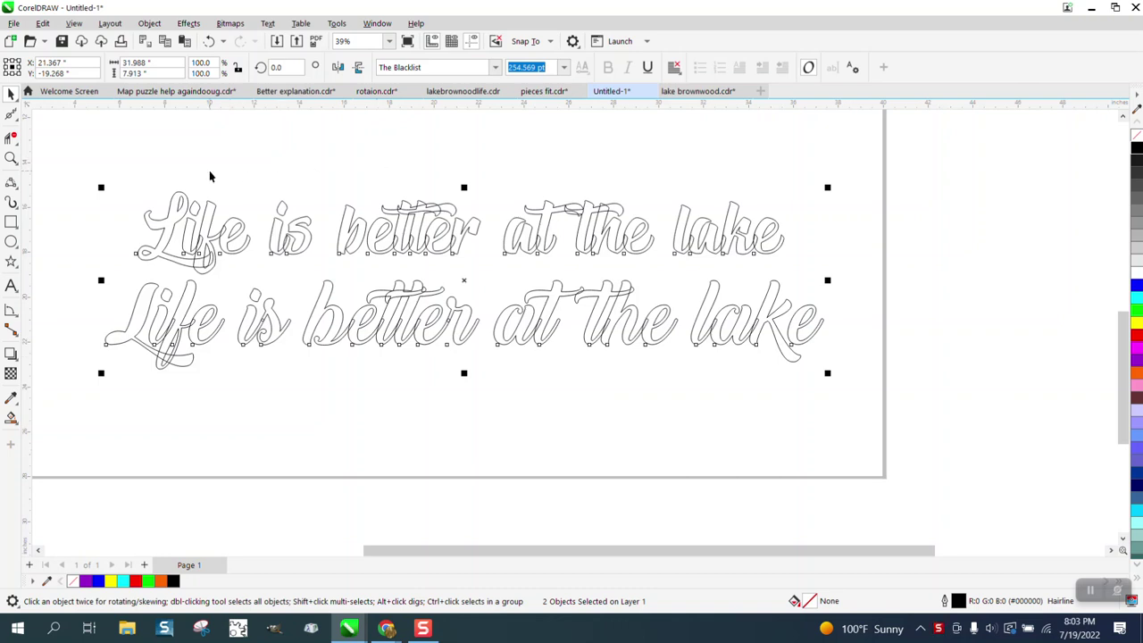
click(166, 188)
drag(98, 178, 805, 273)
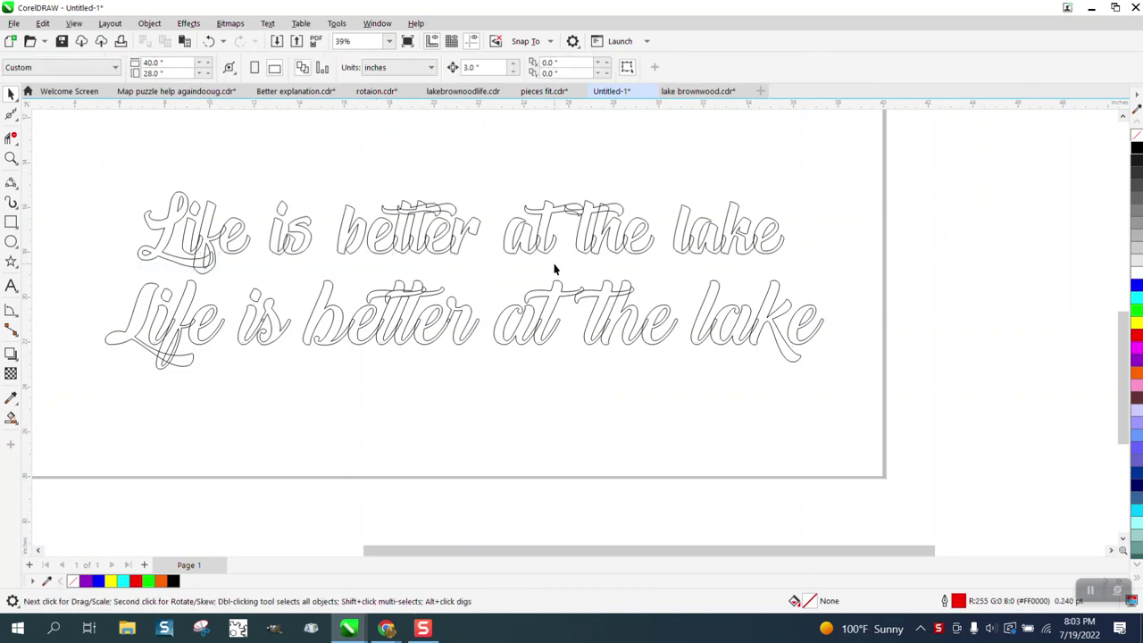
Move the top line up clear of the bottom line and convert it to curves
click(520, 247)
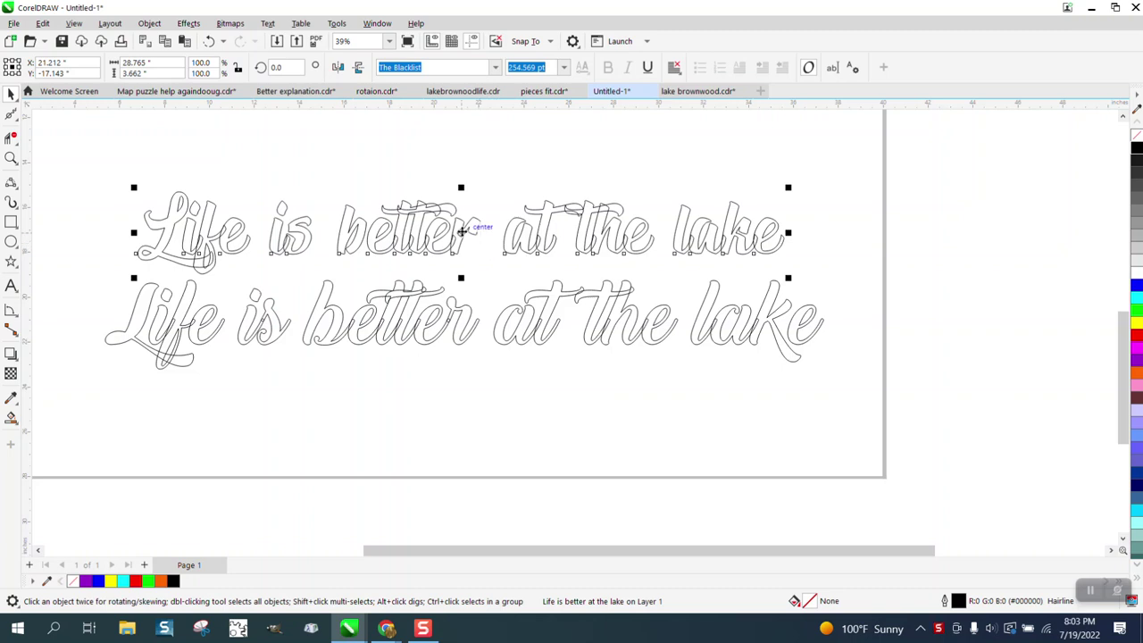
drag(461, 231, 474, 180)
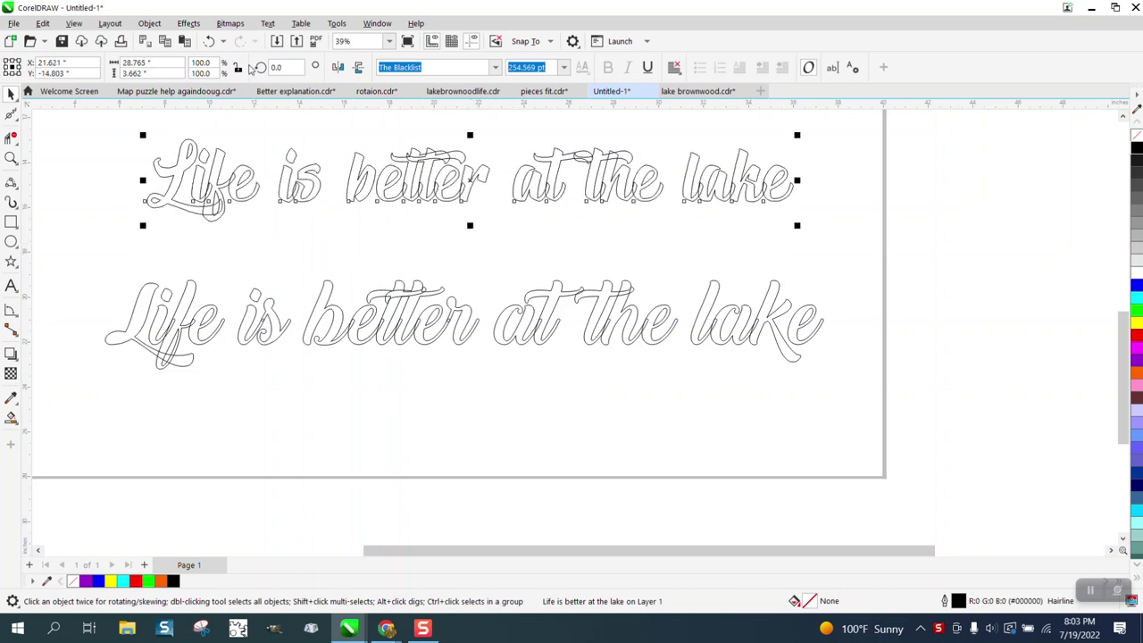
click(149, 24)
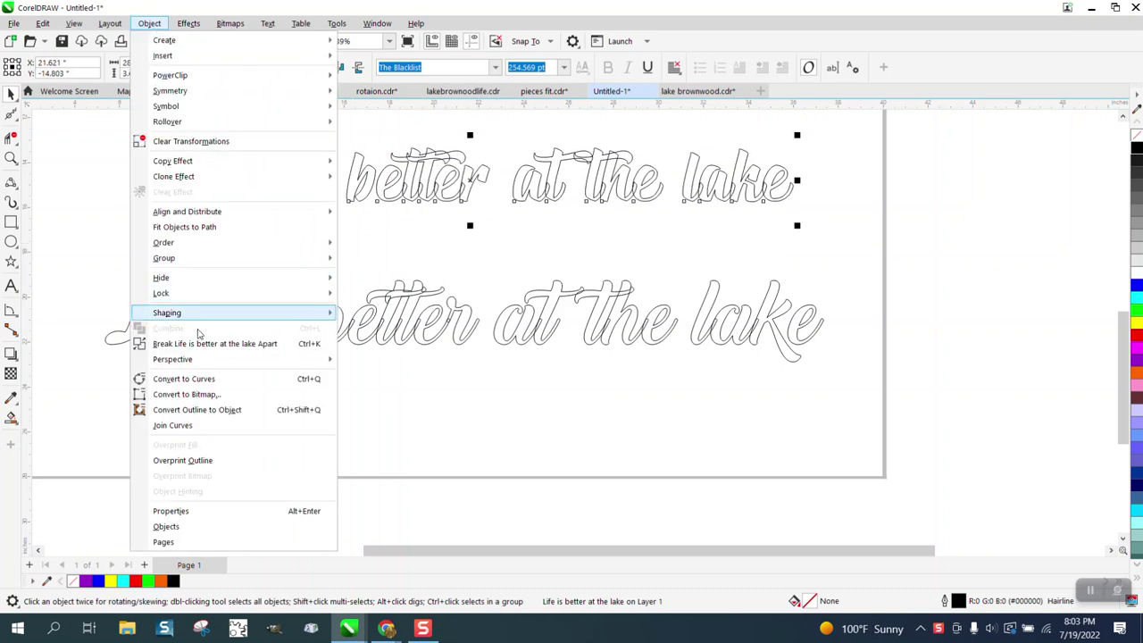
click(202, 378)
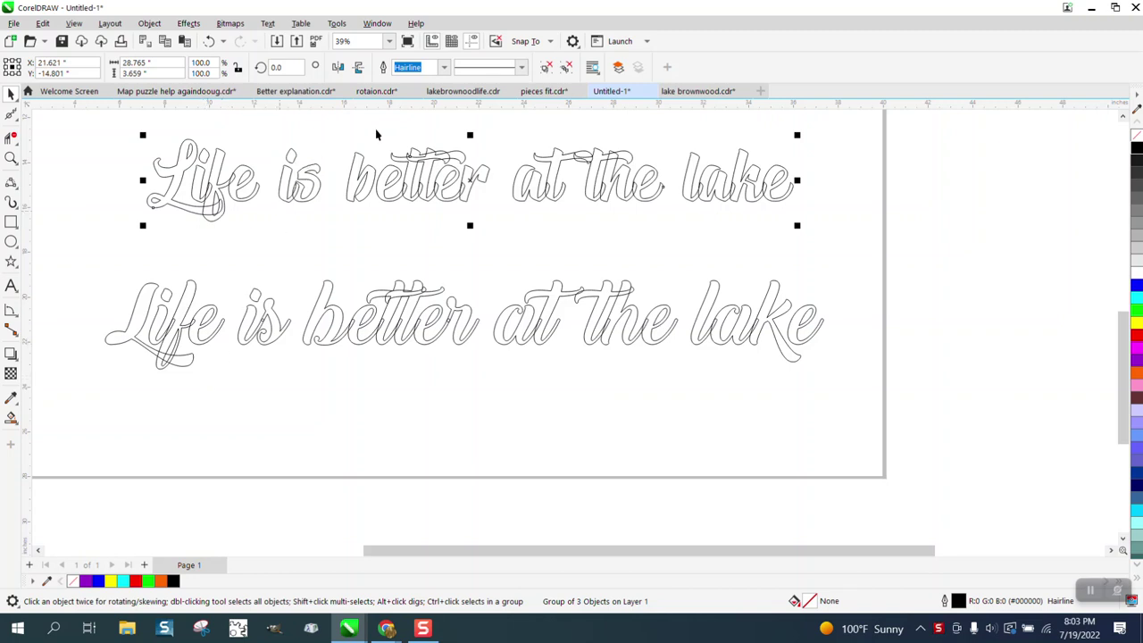
Ungroup the top line's letter shapes, weld them into one curve, then undo the weld
click(149, 24)
mouse_move(169, 258)
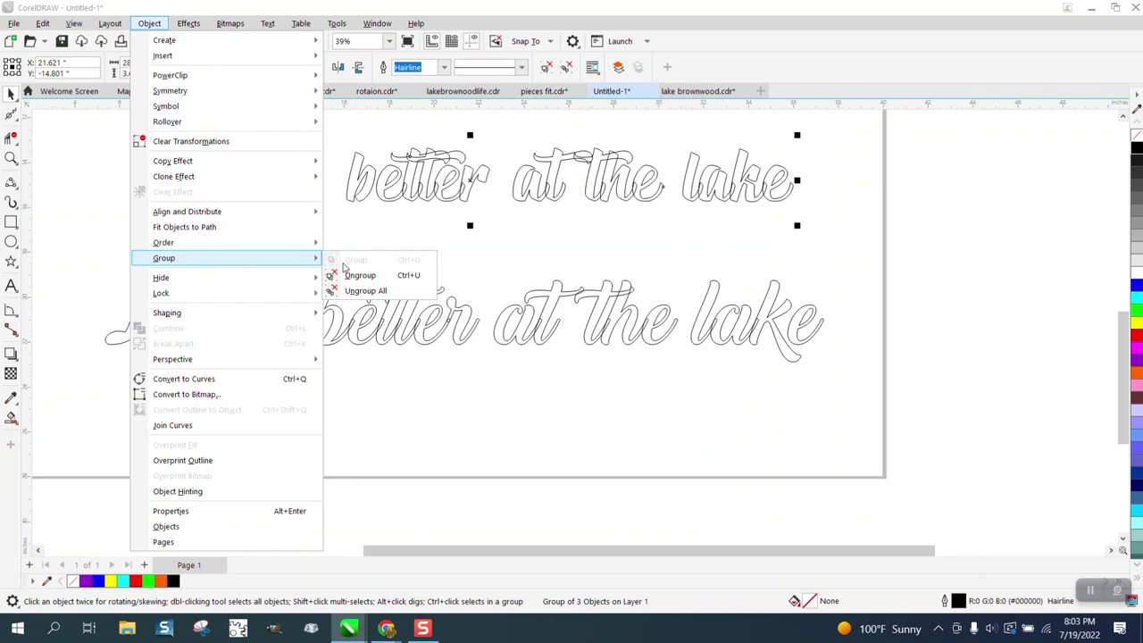
click(369, 274)
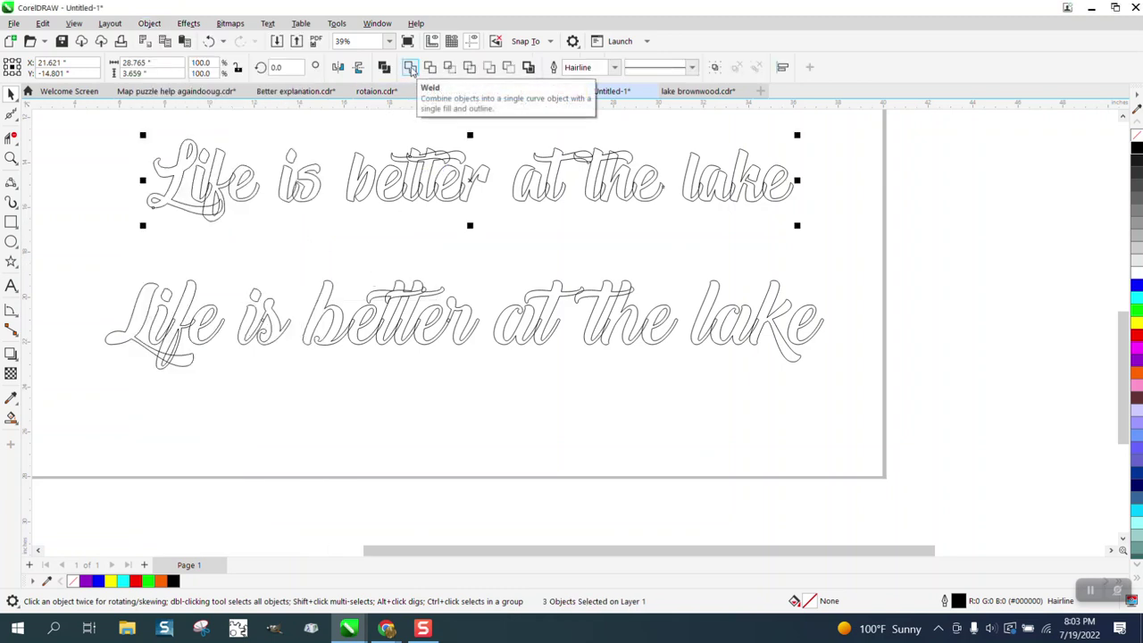
click(411, 68)
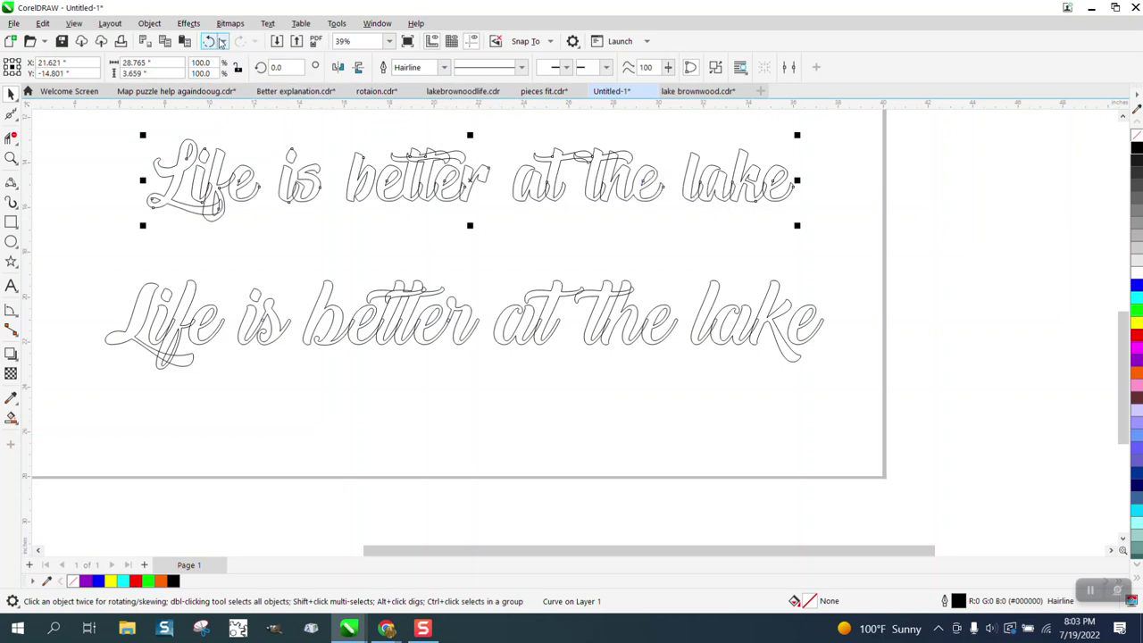
click(209, 44)
Undo repeatedly back to the original black-filled text
click(208, 44)
click(208, 44)
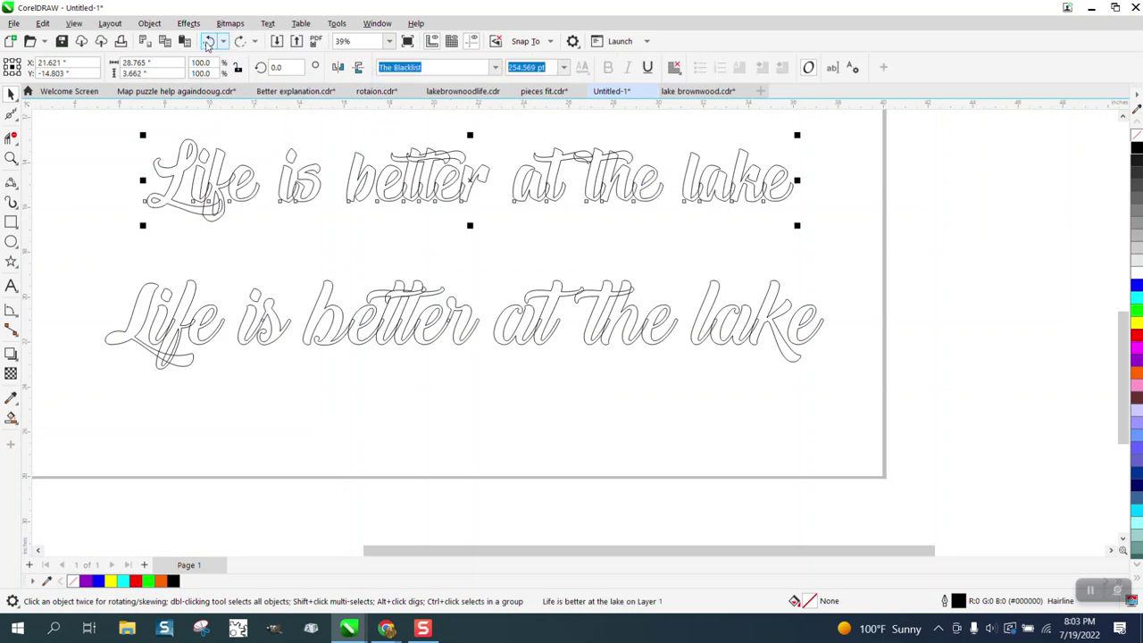
click(208, 45)
click(209, 43)
click(209, 43)
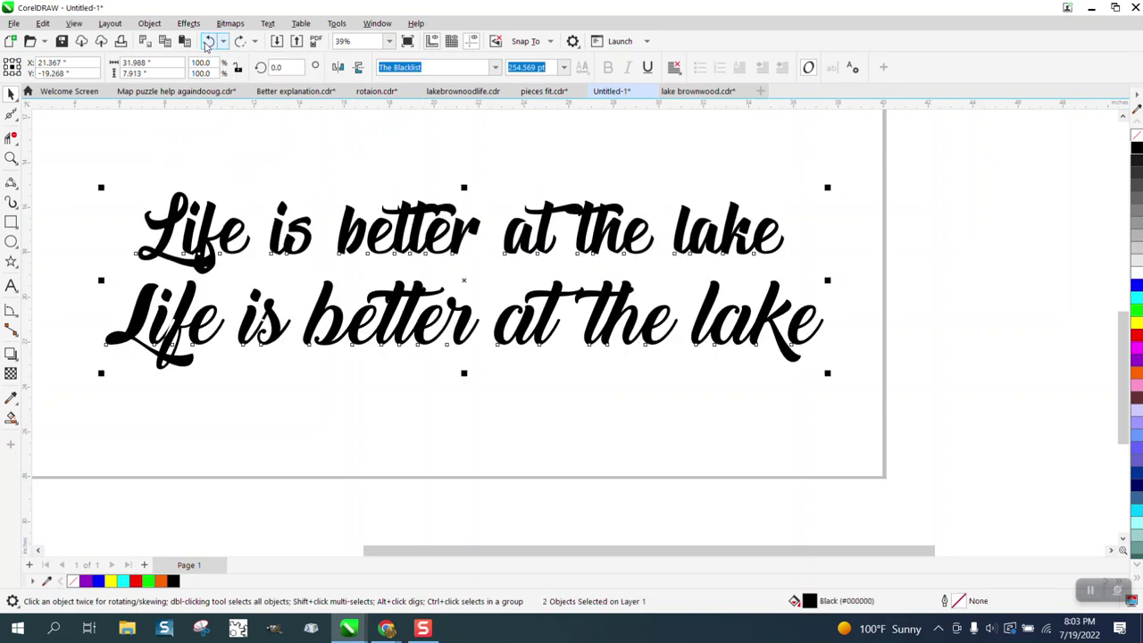
Give both lines no fill with a black outline, then raise the top line above the bottom
click(1135, 134)
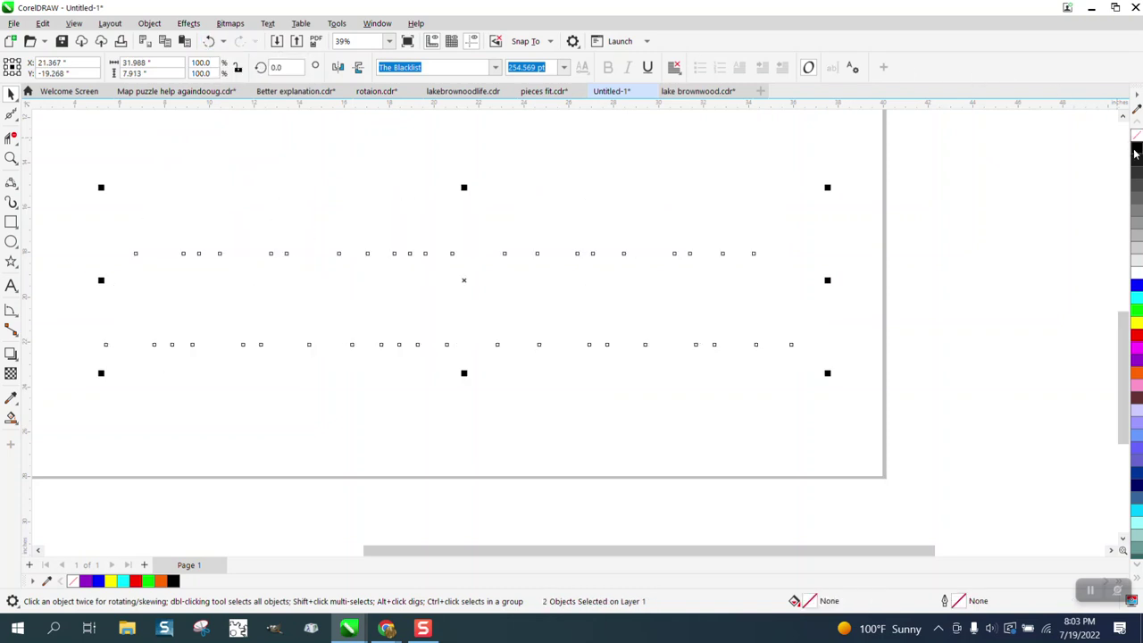
right_click(1136, 149)
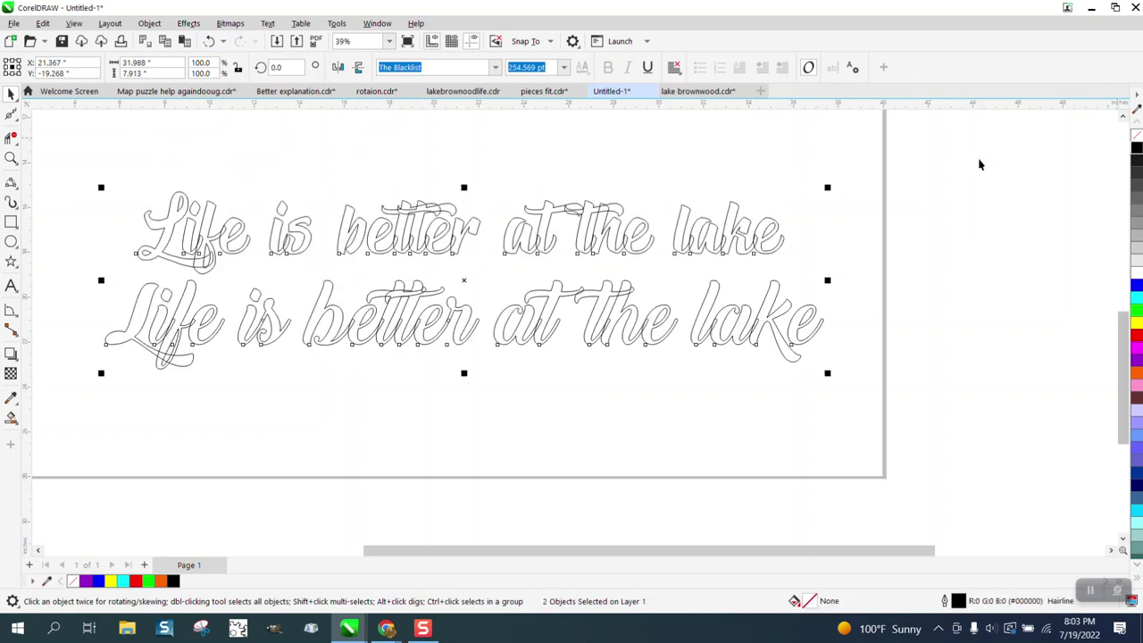
click(352, 170)
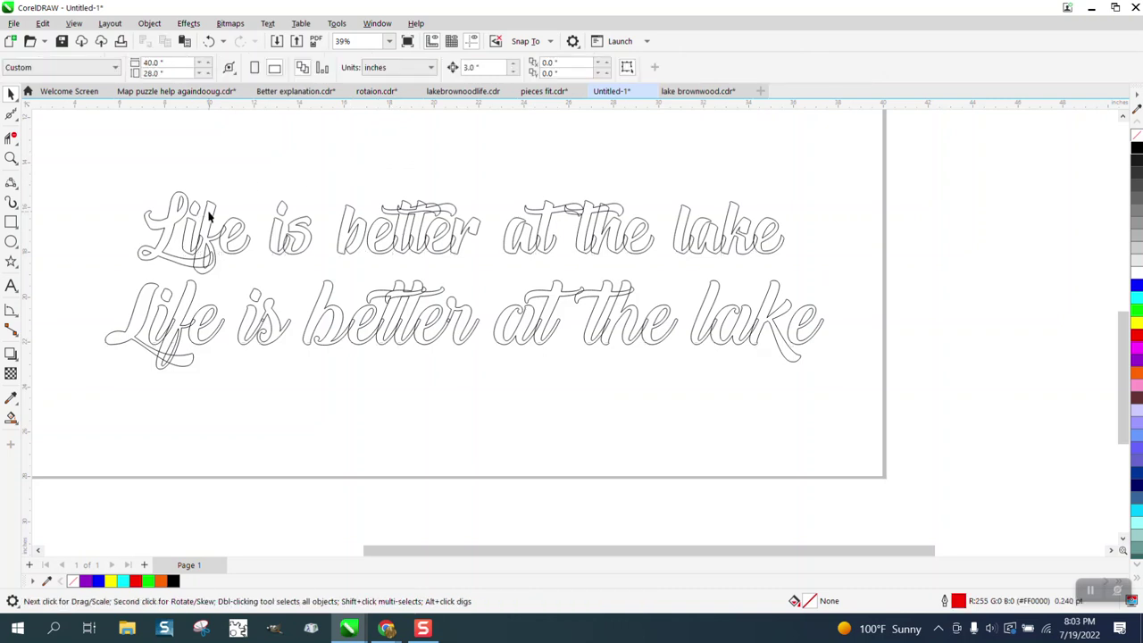
drag(209, 216, 208, 175)
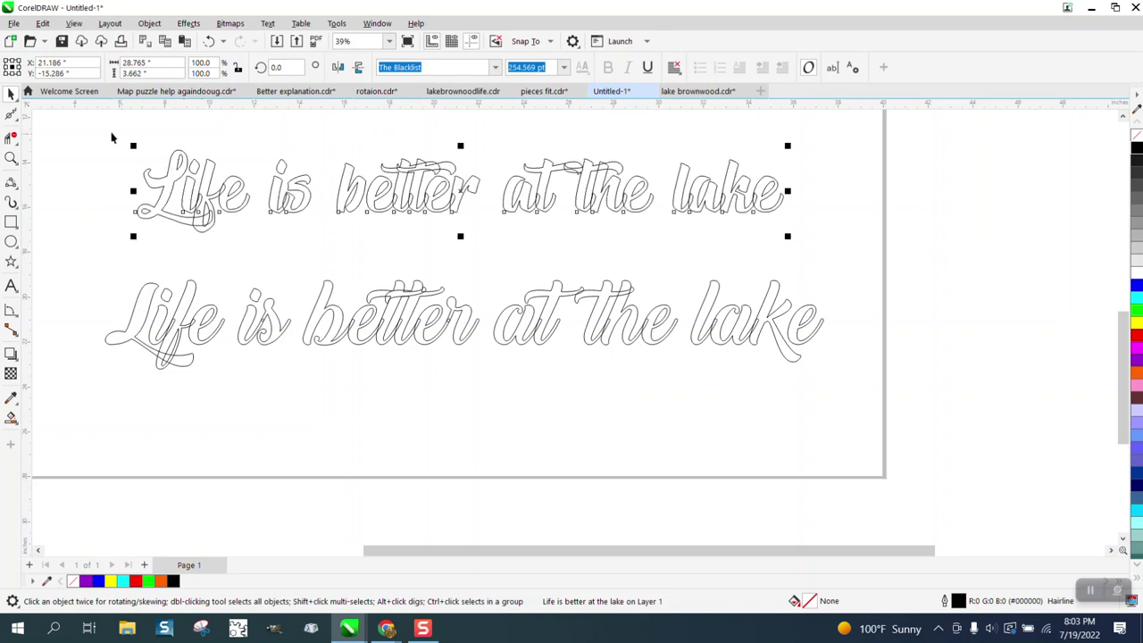
Weld the top and bottom text lines each into a single curve, filling the bottom black
click(149, 24)
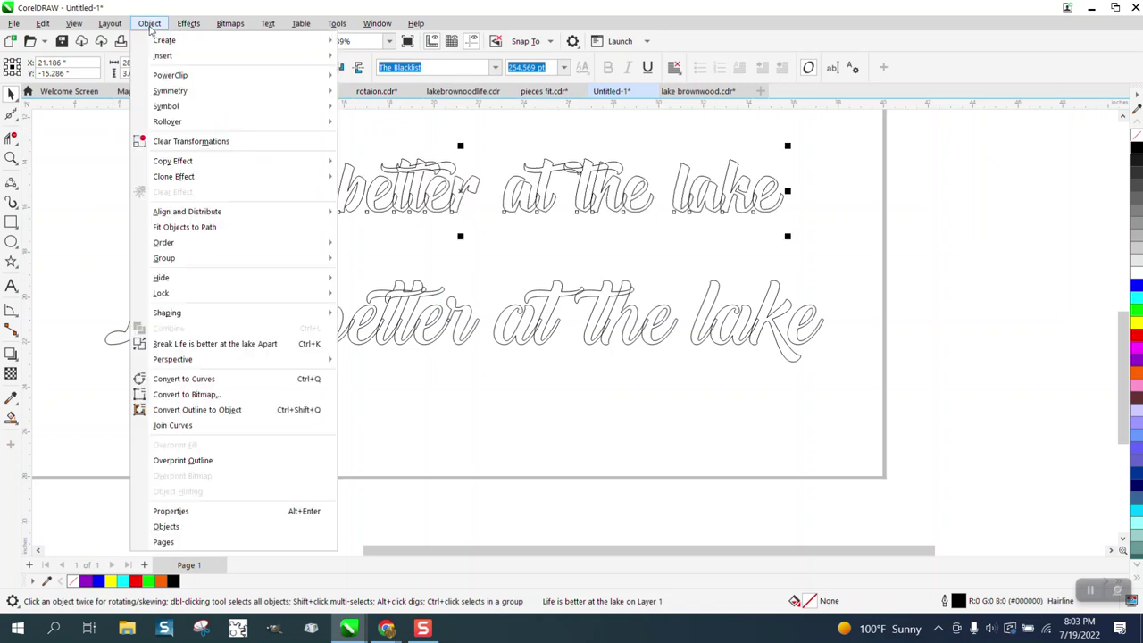
mouse_move(200, 313)
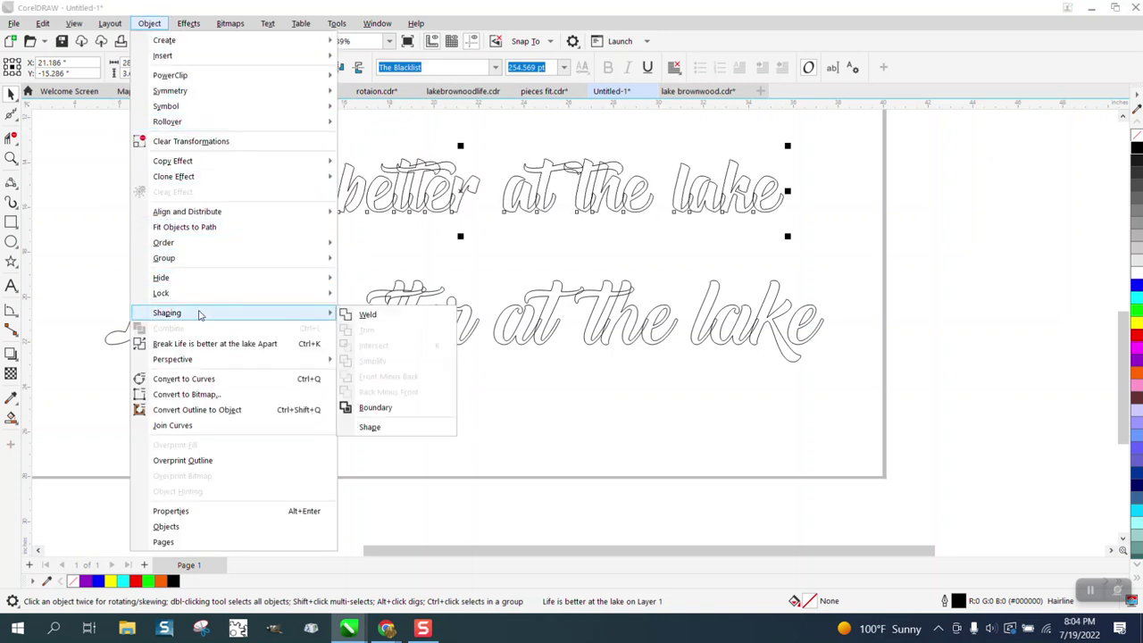
click(376, 319)
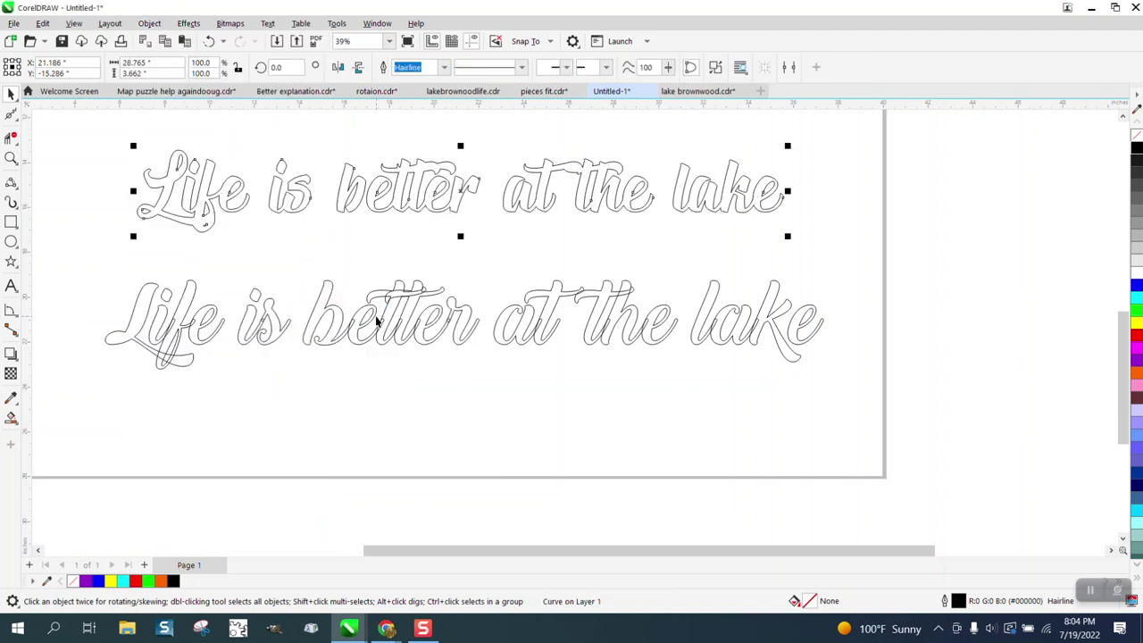
click(191, 301)
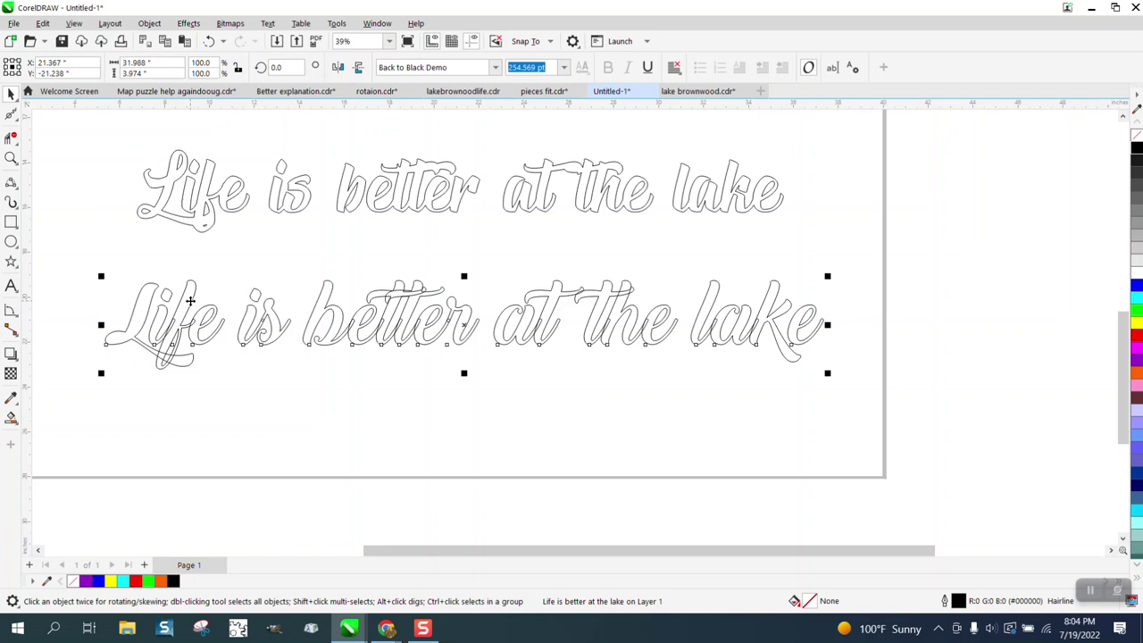
click(151, 24)
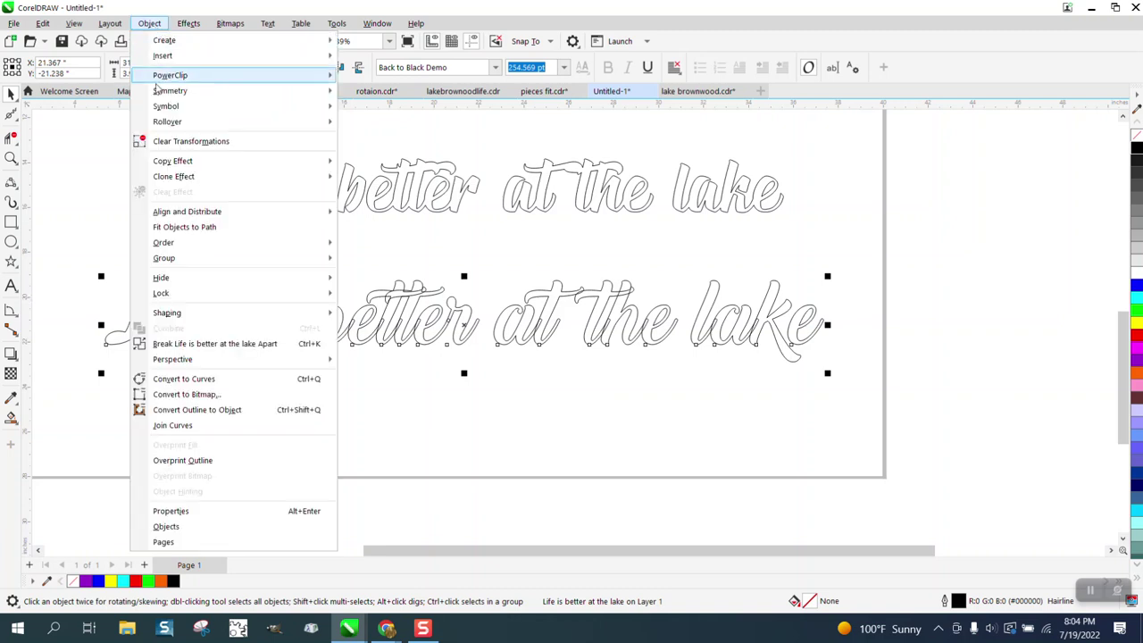
mouse_move(179, 311)
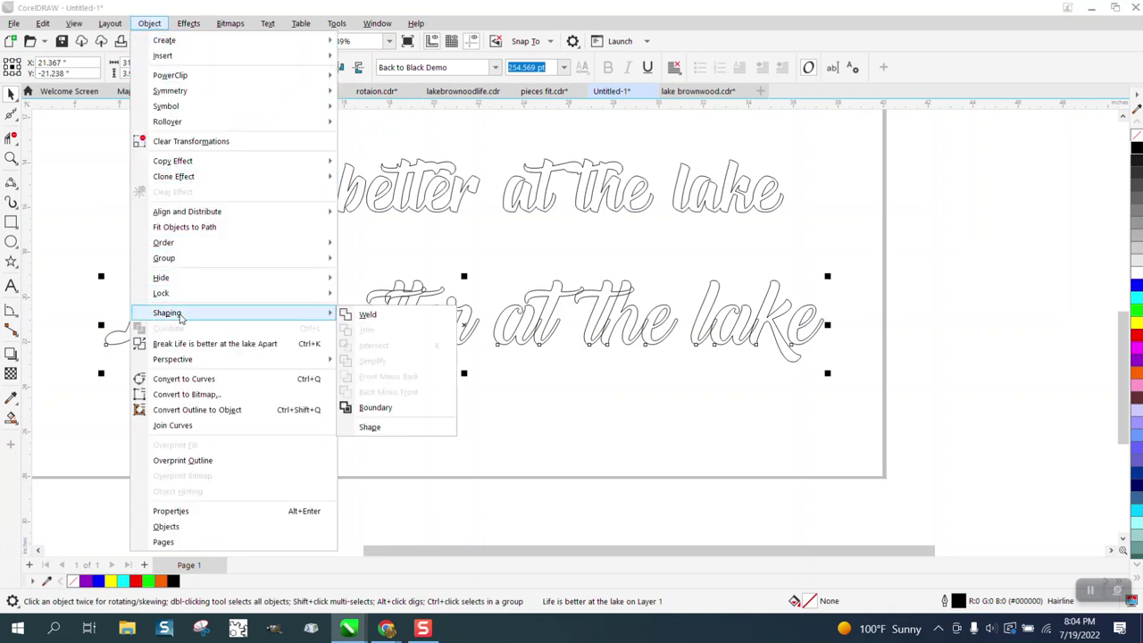
click(362, 313)
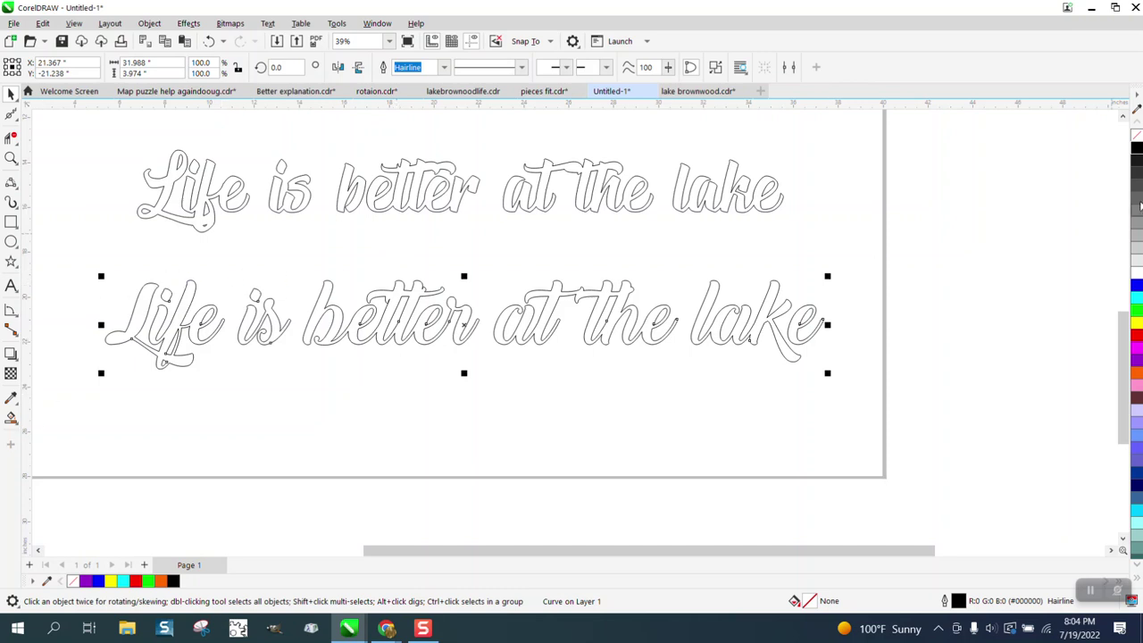
click(1137, 153)
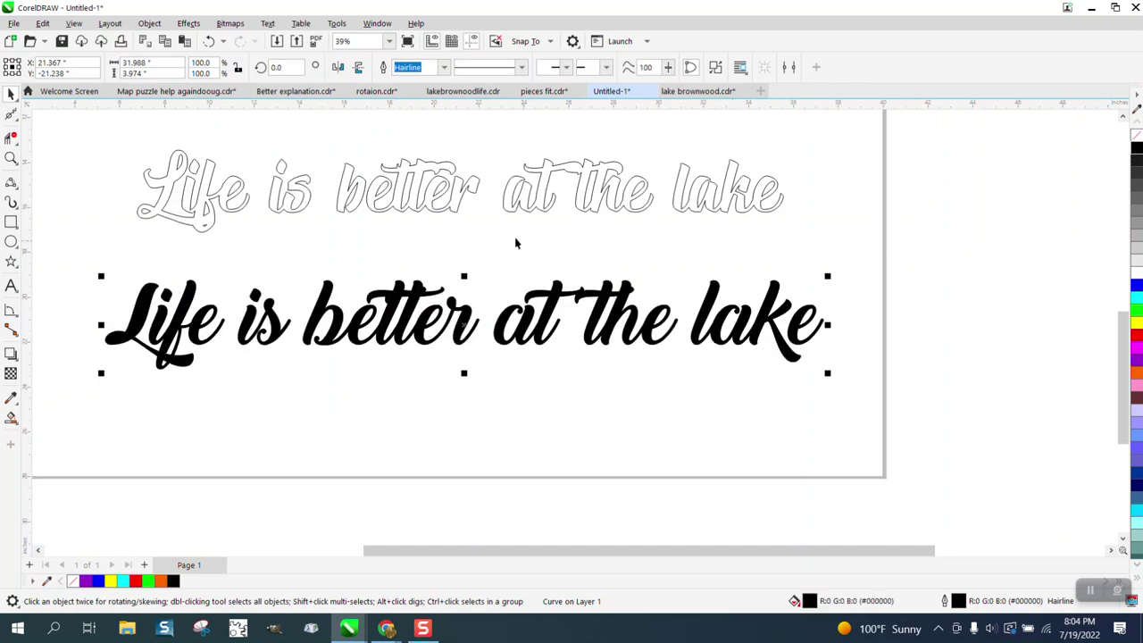
Make the upper lettering outline-only: no fill and a black outline
click(441, 213)
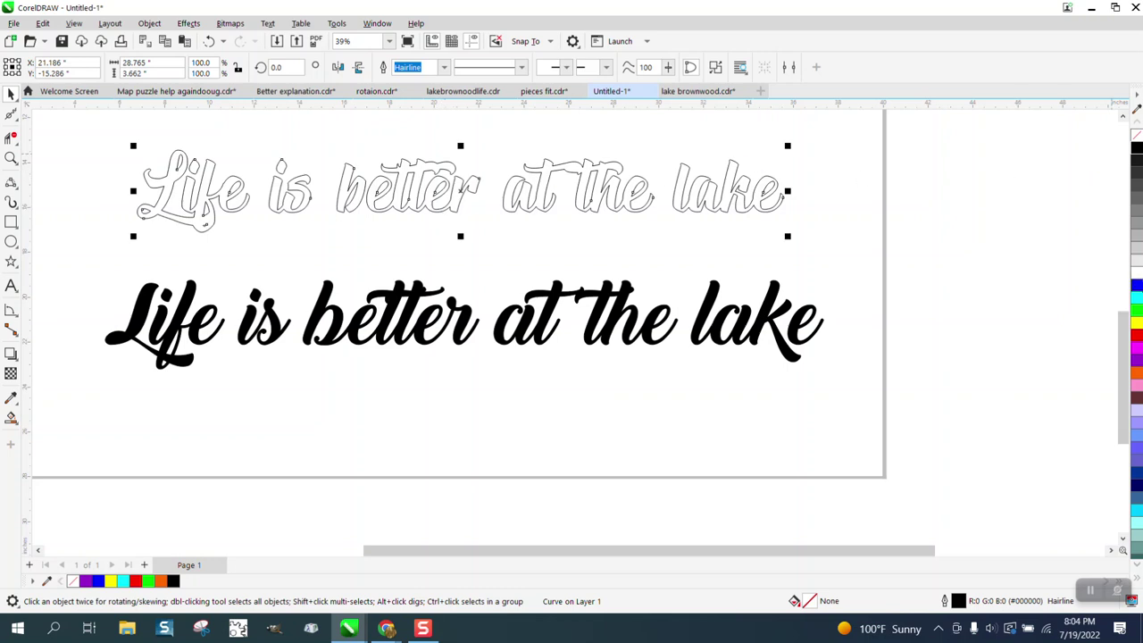
click(1136, 286)
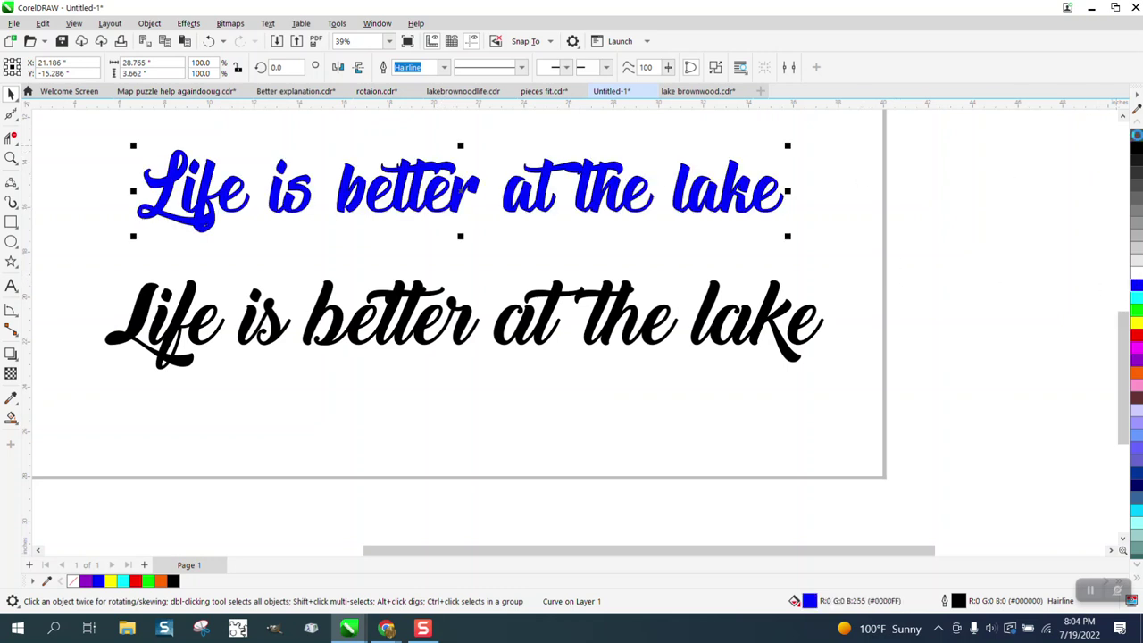
right_click(1137, 135)
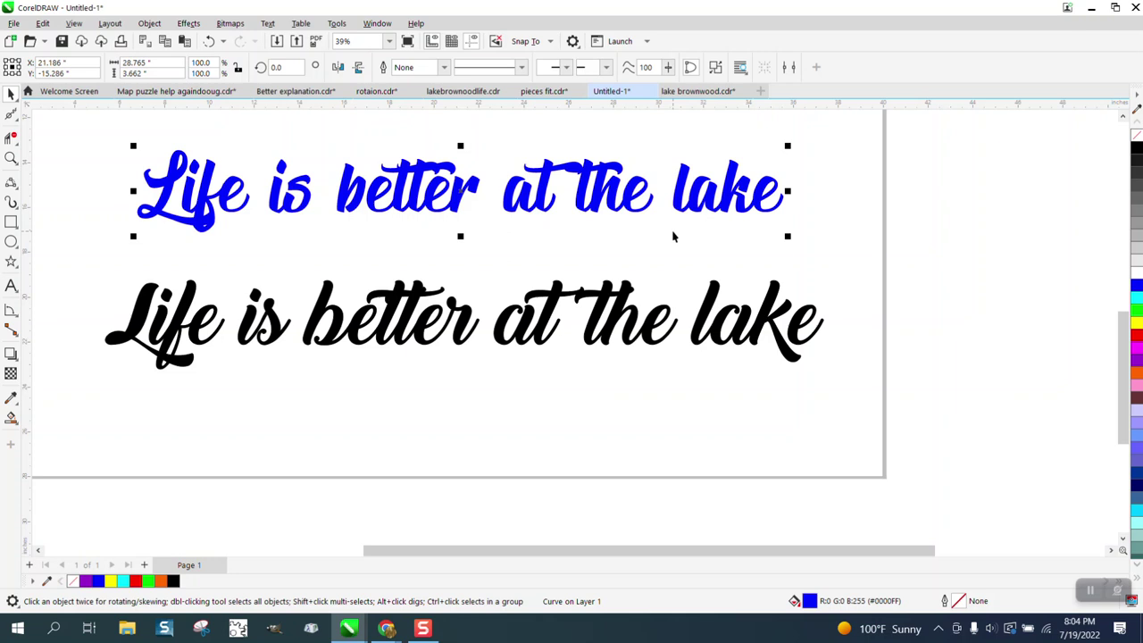
click(1136, 135)
right_click(1137, 150)
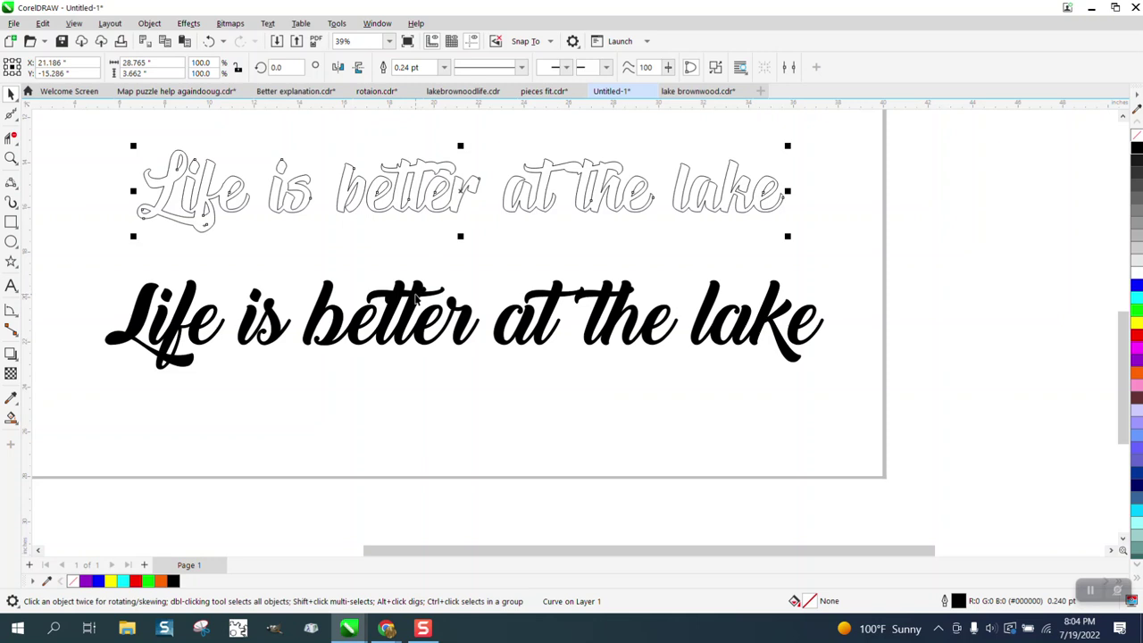
Give the lower lettering a black outline and remove its black fill
click(415, 299)
right_click(1136, 146)
click(1136, 134)
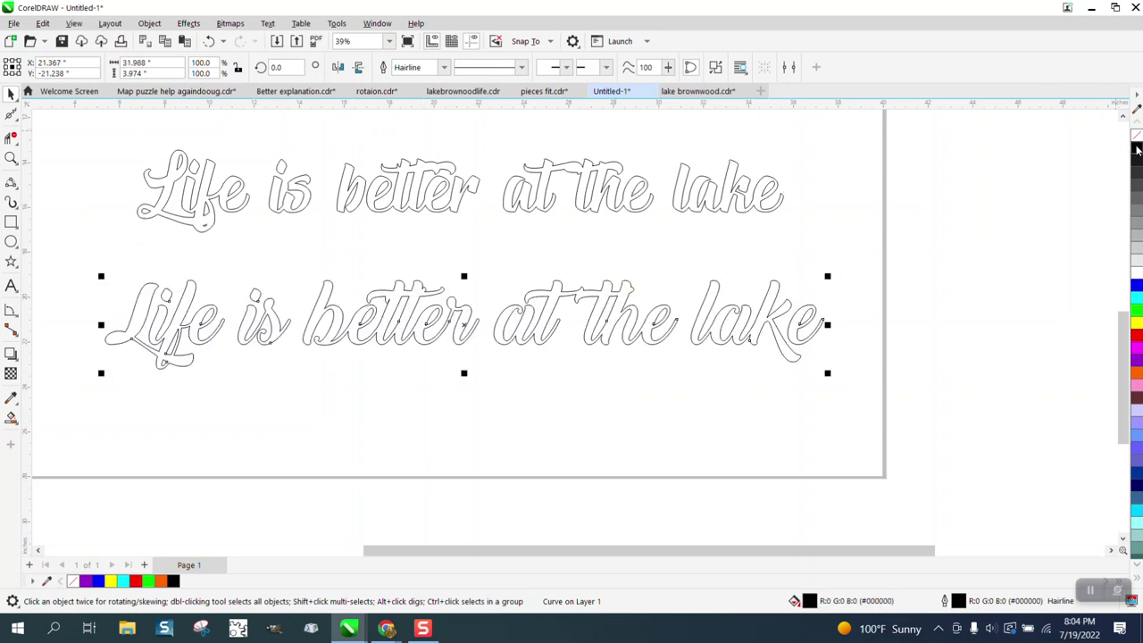
Zoom in closely on the t crossbar tip and switch to the Shape tool
click(11, 159)
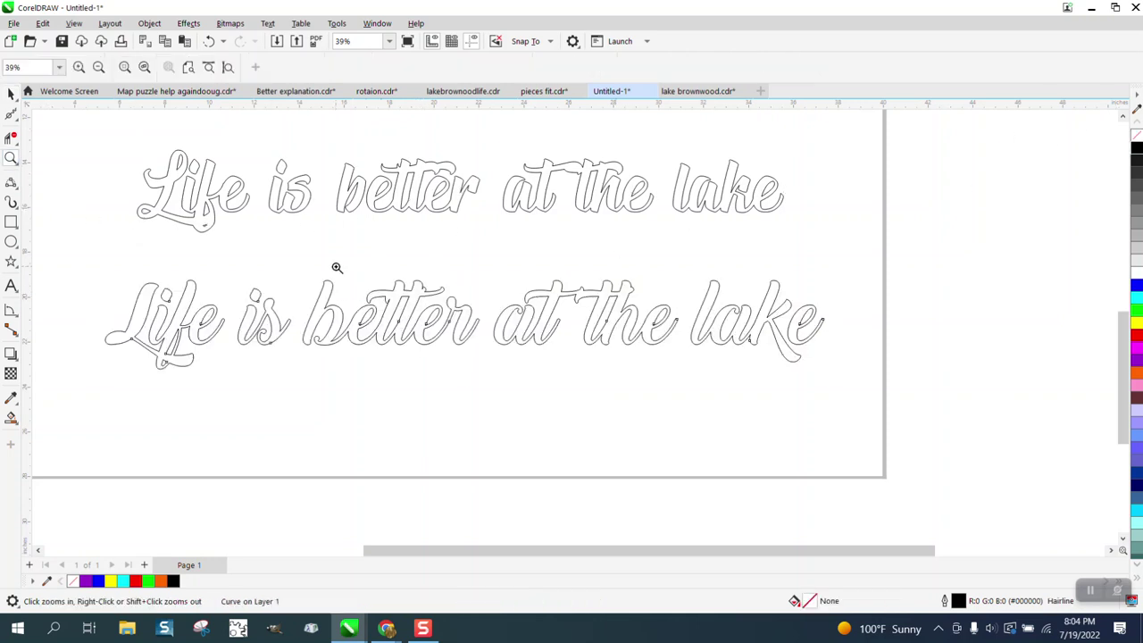
drag(333, 266, 571, 351)
drag(425, 239, 505, 263)
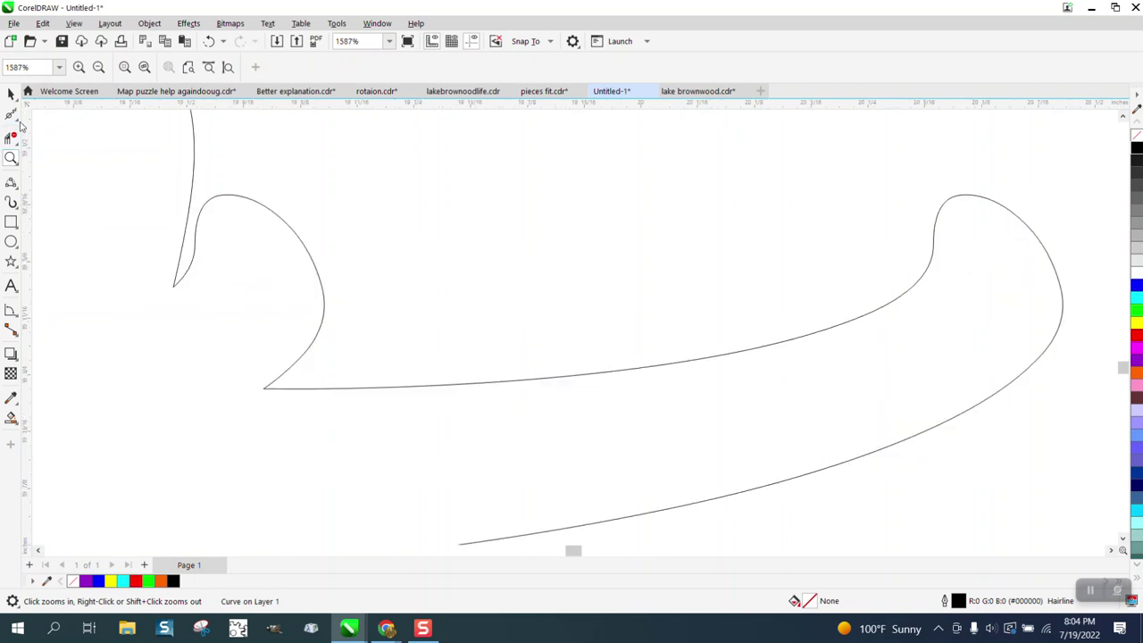
click(18, 123)
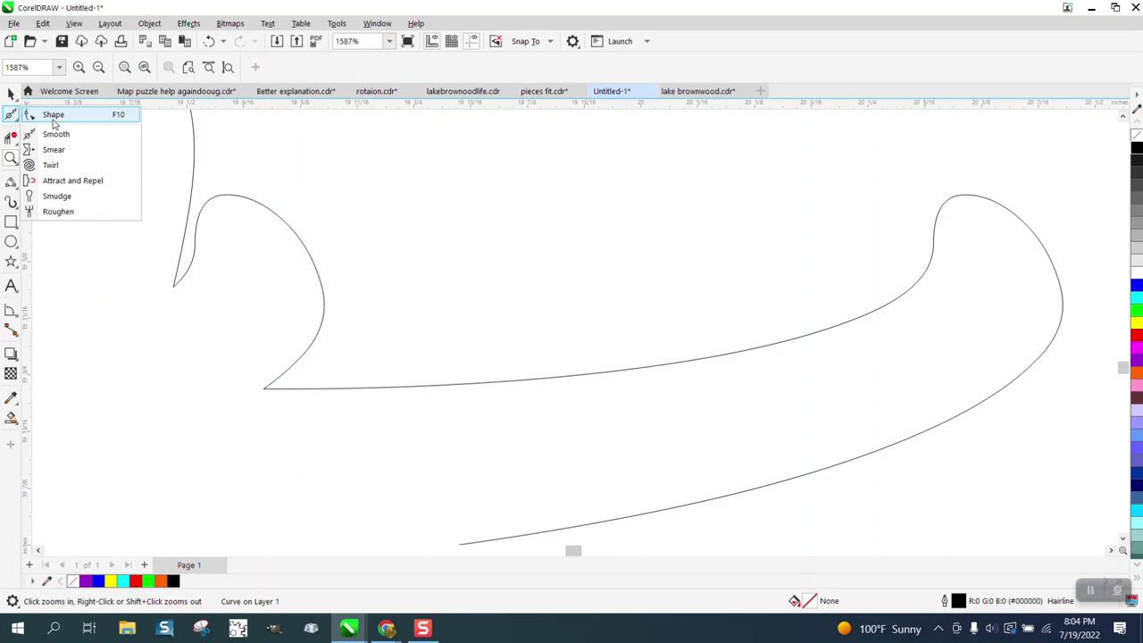
click(54, 115)
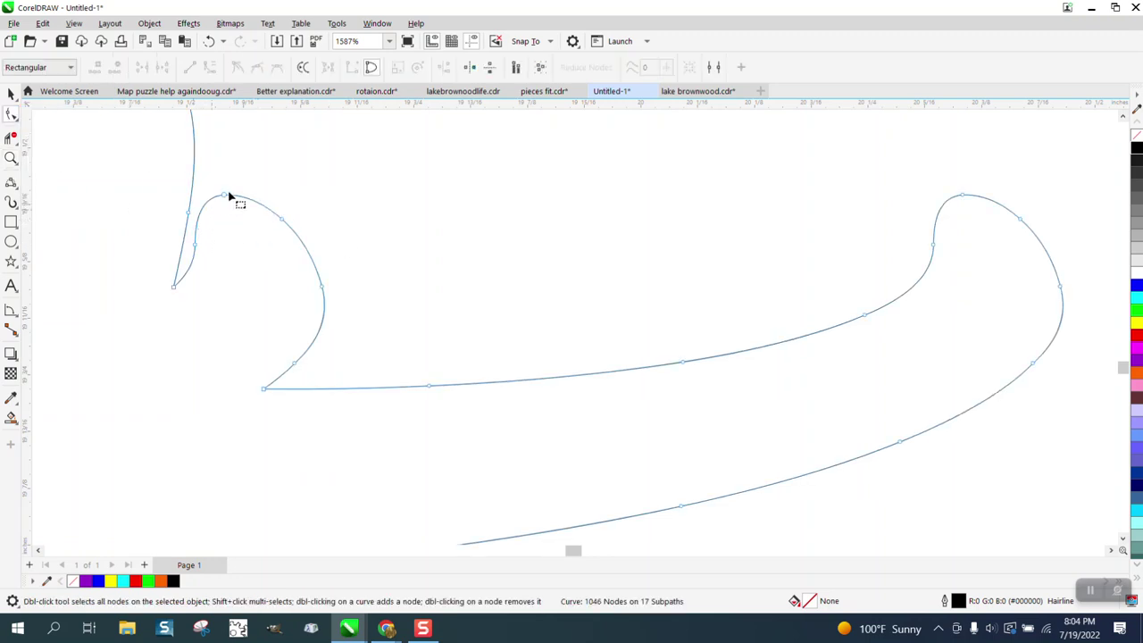
Select and delete the extra nodes at the top of the crossbar curve
drag(241, 179, 234, 255)
drag(305, 178, 217, 278)
key(Delete)
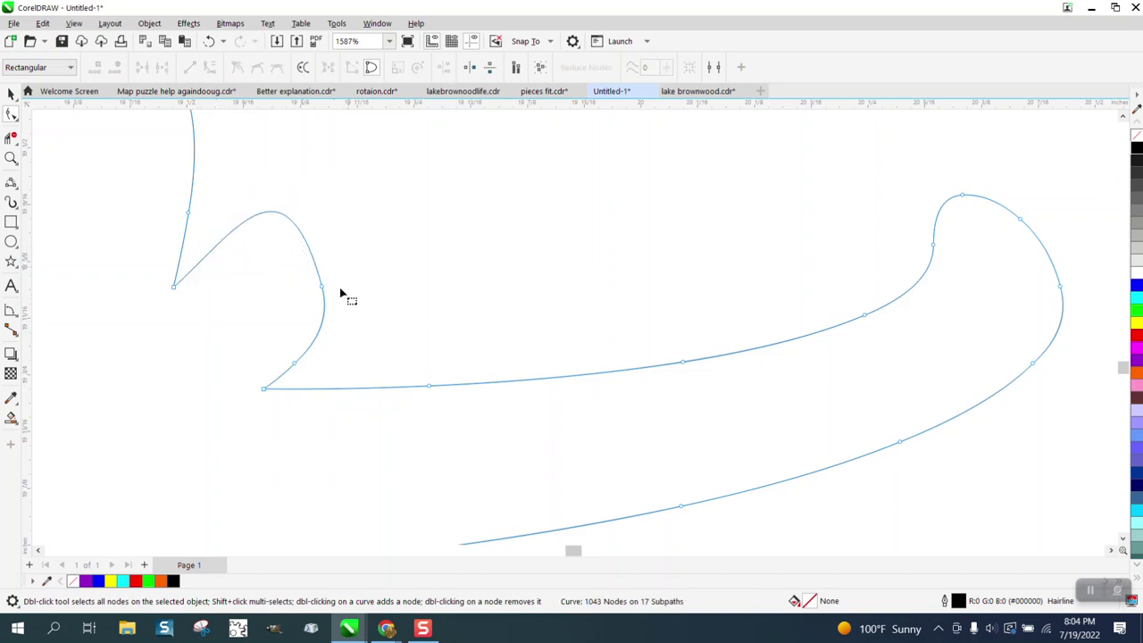
drag(343, 269, 288, 375)
key(Delete)
Convert the curved corner segment at the selected node to a straight line
drag(153, 278, 273, 396)
right_click(273, 395)
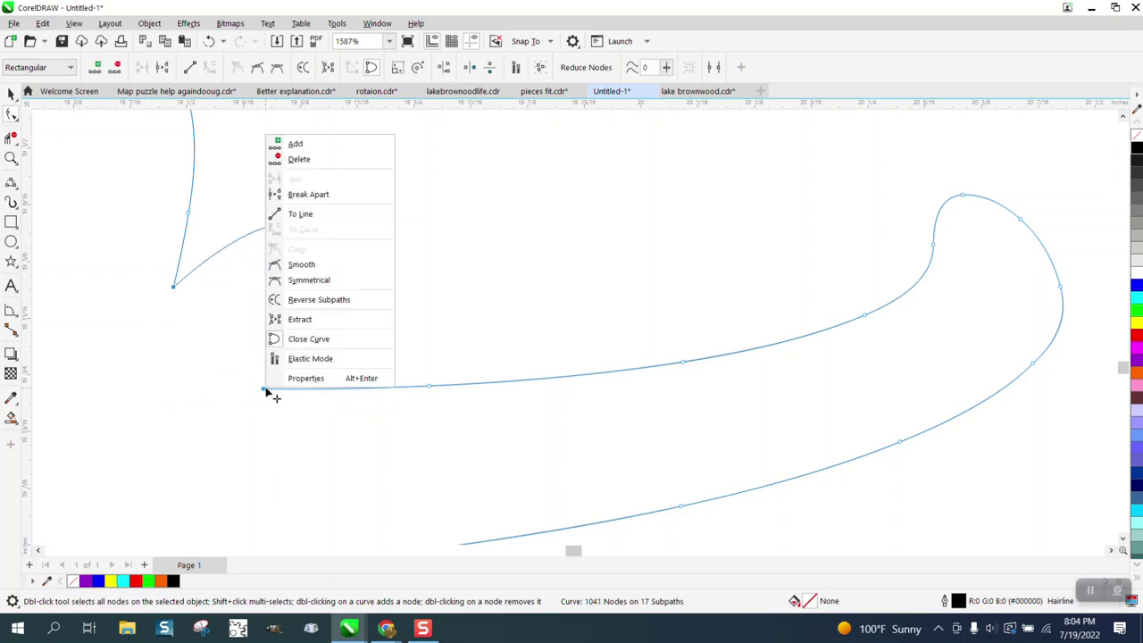
click(308, 216)
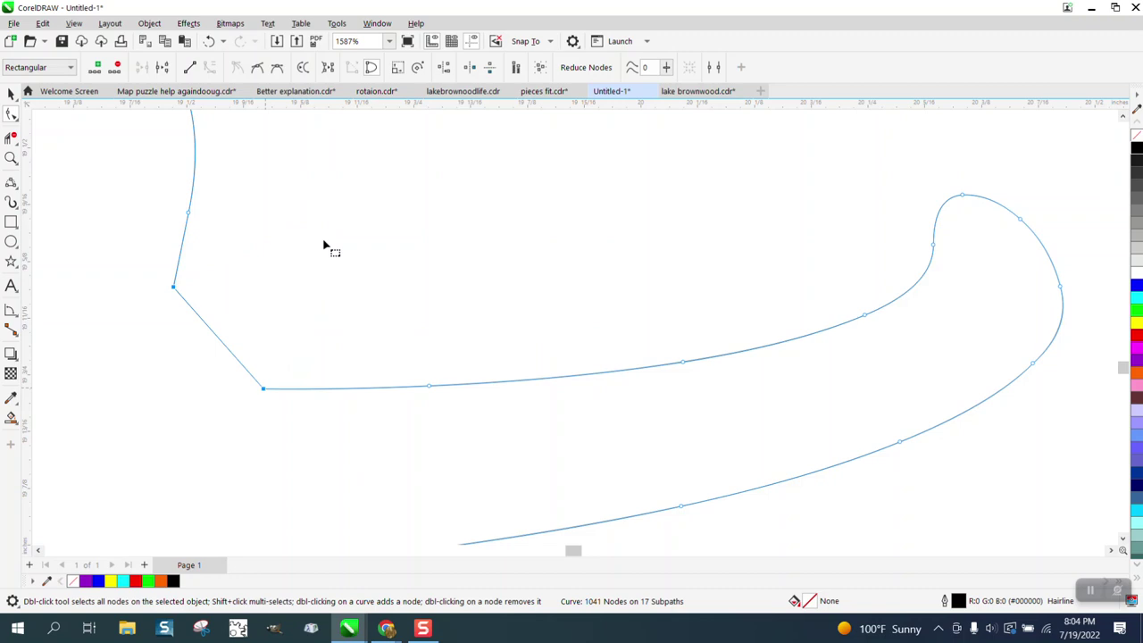
click(13, 116)
Smooth the sharp t crossbar corner with the Smooth tool, then zoom out to both lines
click(56, 134)
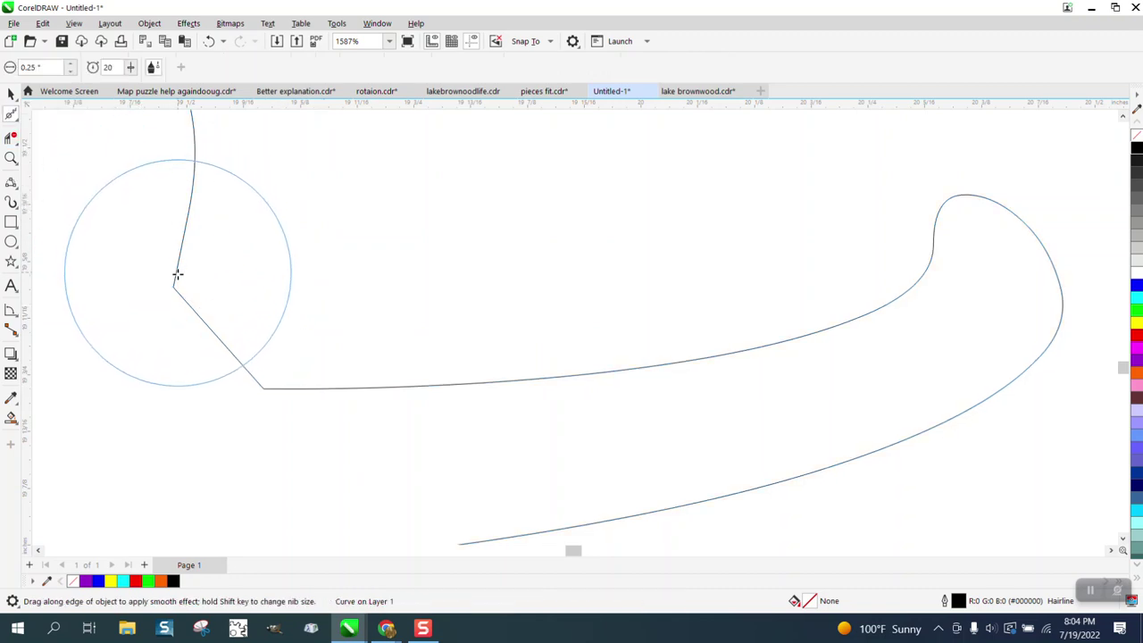
mouse_move(176, 273)
mouse_down()
mouse_move(231, 366)
mouse_move(293, 390)
mouse_move(225, 344)
mouse_move(182, 298)
mouse_move(178, 270)
mouse_up()
scroll(348, 337, down, 2)
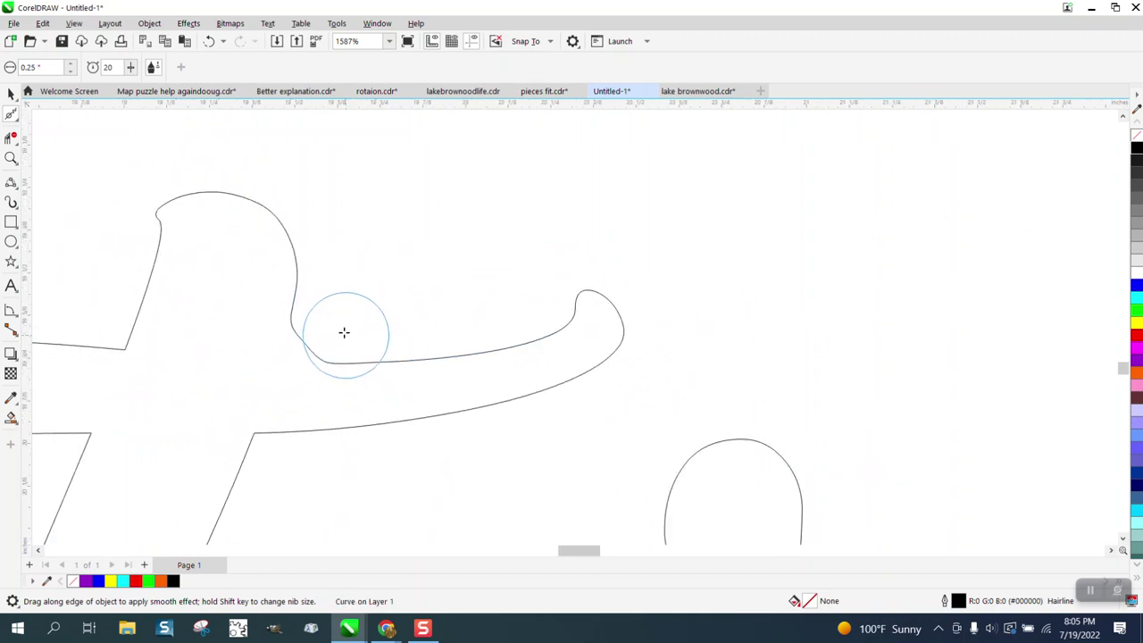
scroll(344, 332, down, 3)
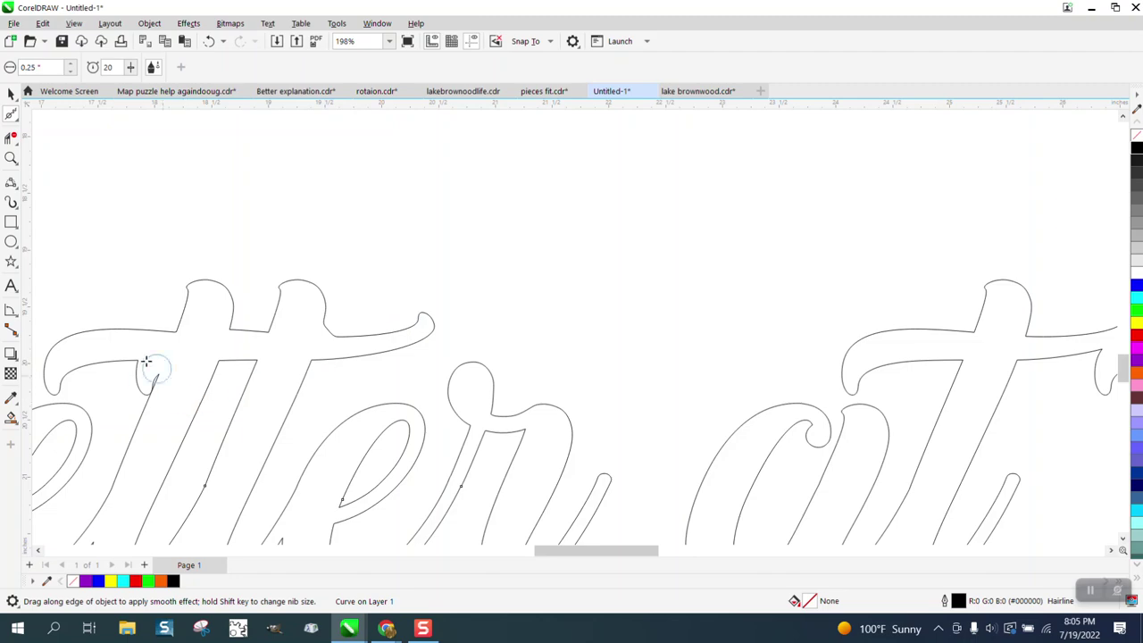
scroll(143, 366, down, 2)
scroll(200, 354, down, 1)
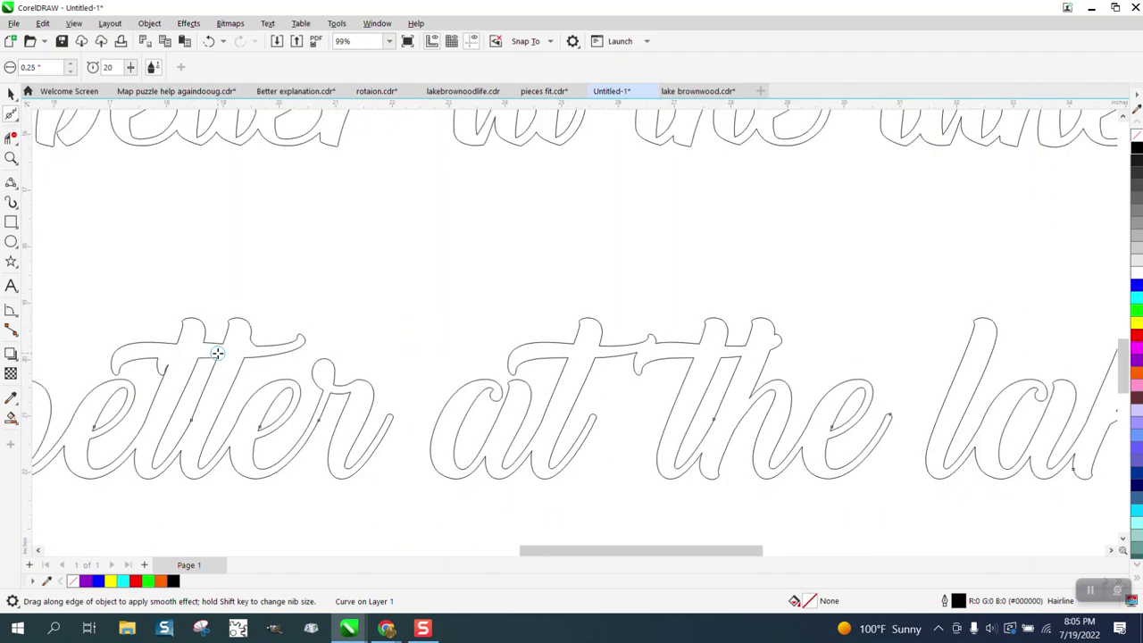
scroll(672, 362, down, 2)
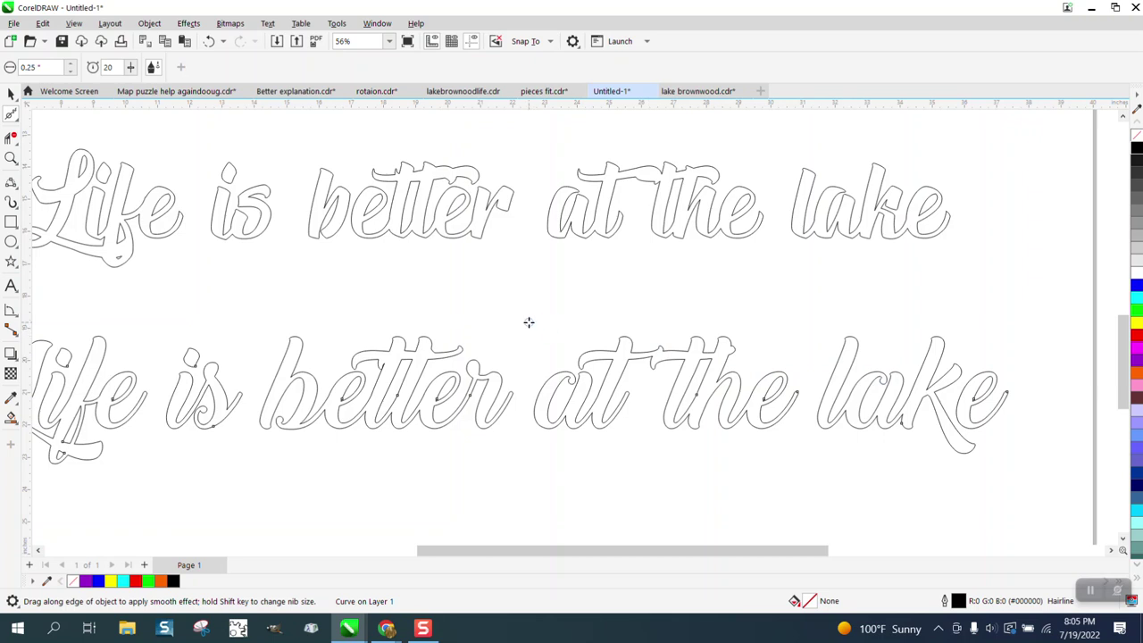
Draw two overlapping rectangles to the right of the page
click(149, 23)
mouse_move(186, 319)
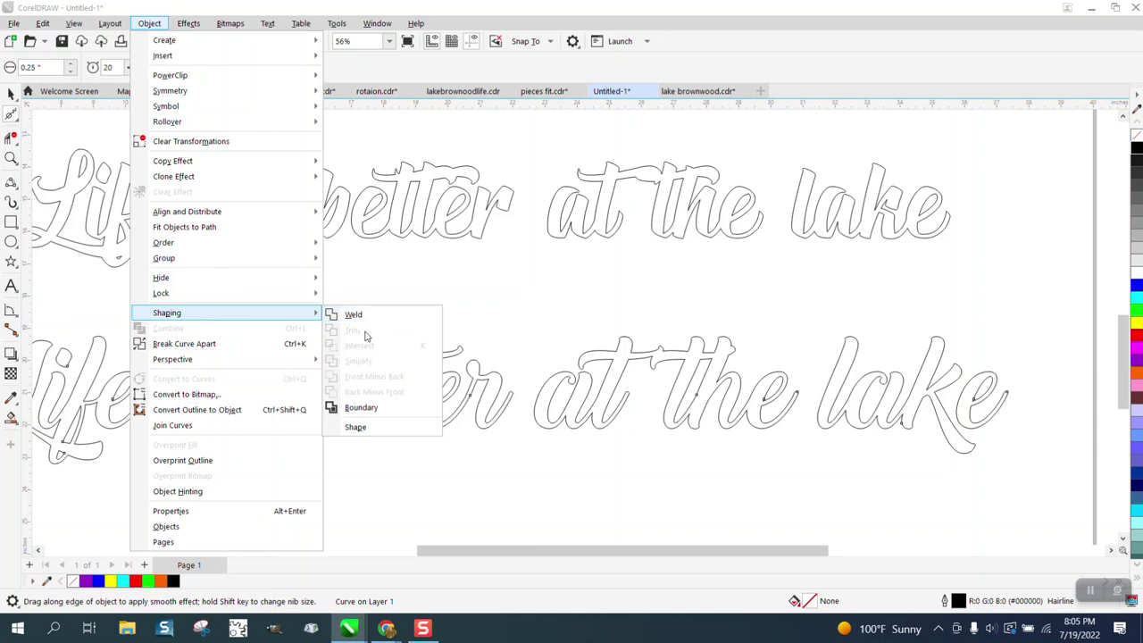
click(351, 273)
scroll(258, 285, down, 1)
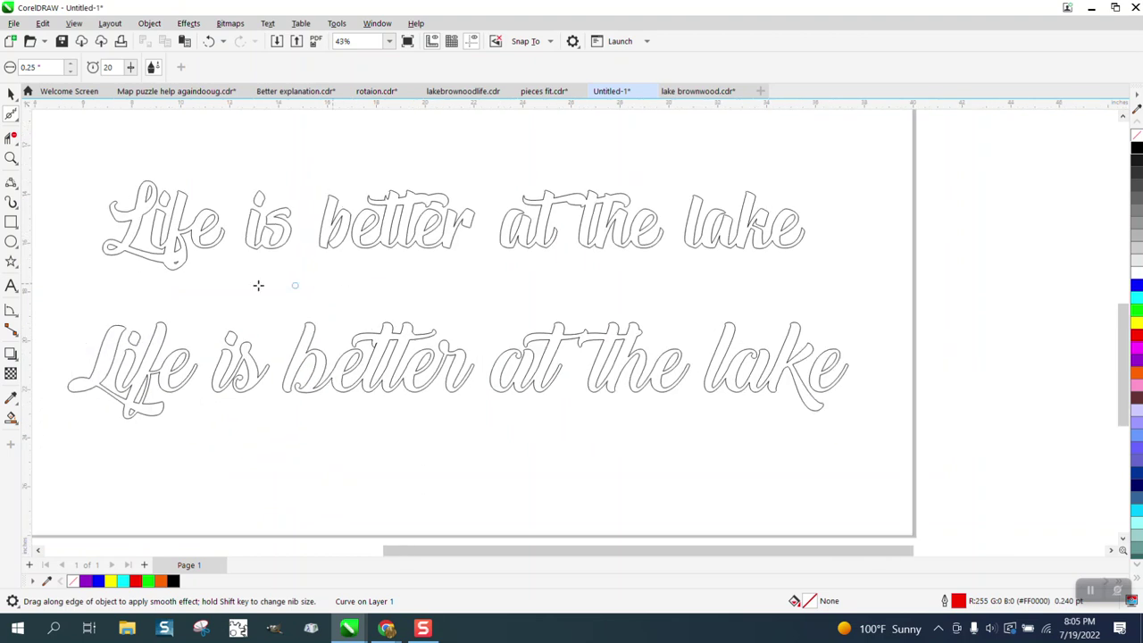
click(11, 222)
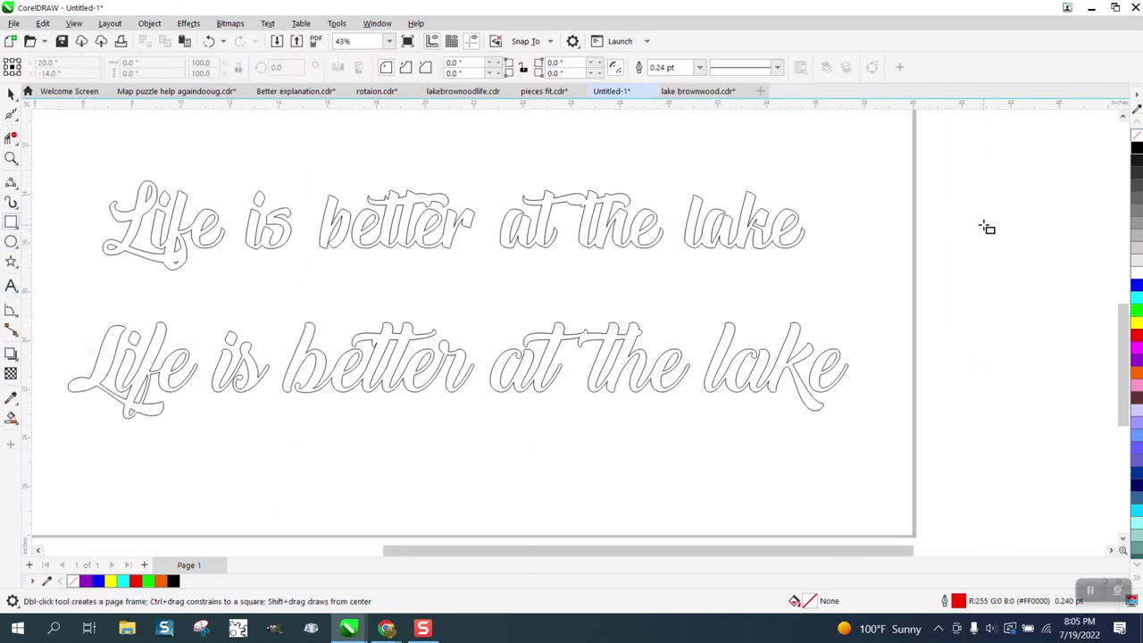
mouse_move(1008, 215)
mouse_down()
mouse_move(1008, 276)
mouse_move(978, 284)
mouse_up()
mouse_move(944, 223)
mouse_down()
mouse_move(1015, 316)
mouse_move(1008, 307)
mouse_up()
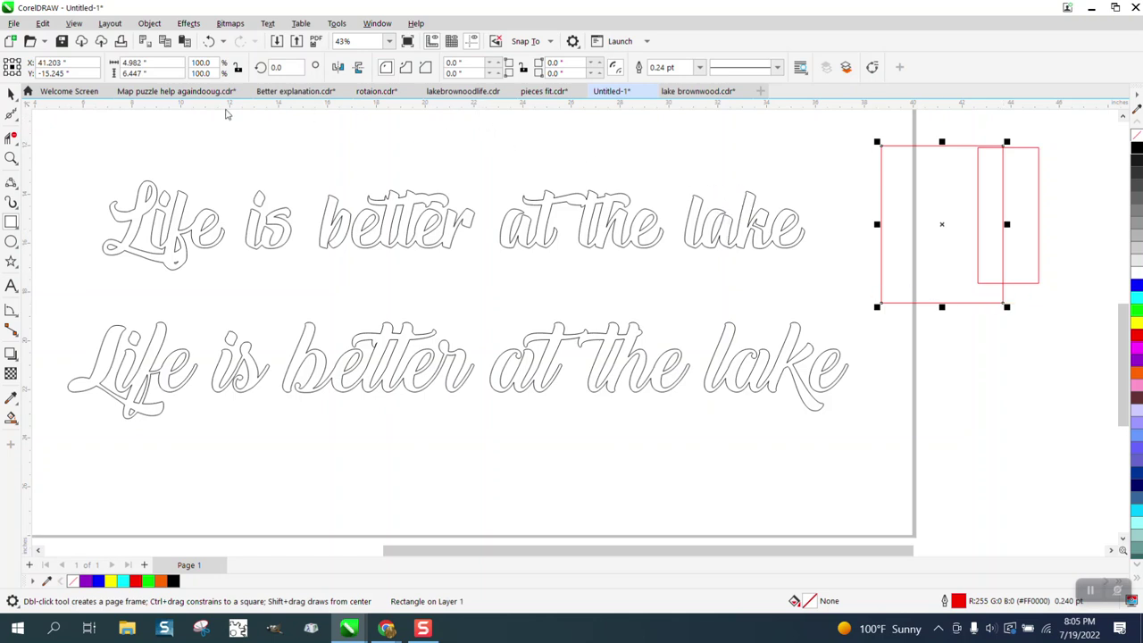
Intersect the two rectangles and move the resulting overlap shape below them
key(space)
drag(845, 130, 1042, 306)
click(450, 75)
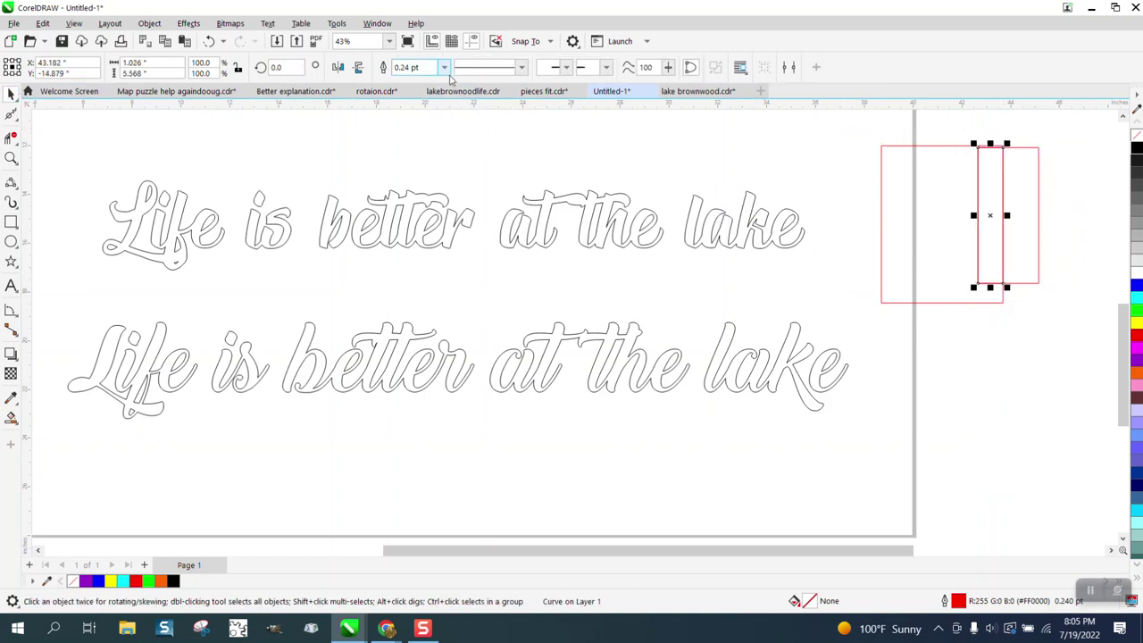
drag(989, 216, 1046, 376)
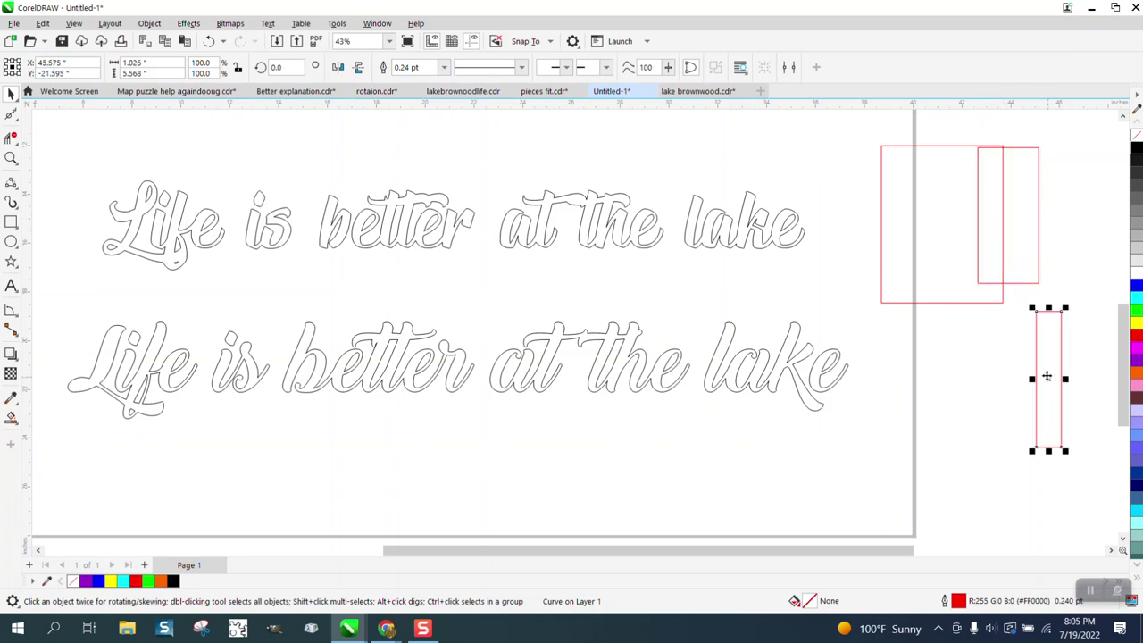
drag(864, 138, 947, 238)
drag(1073, 329, 1074, 329)
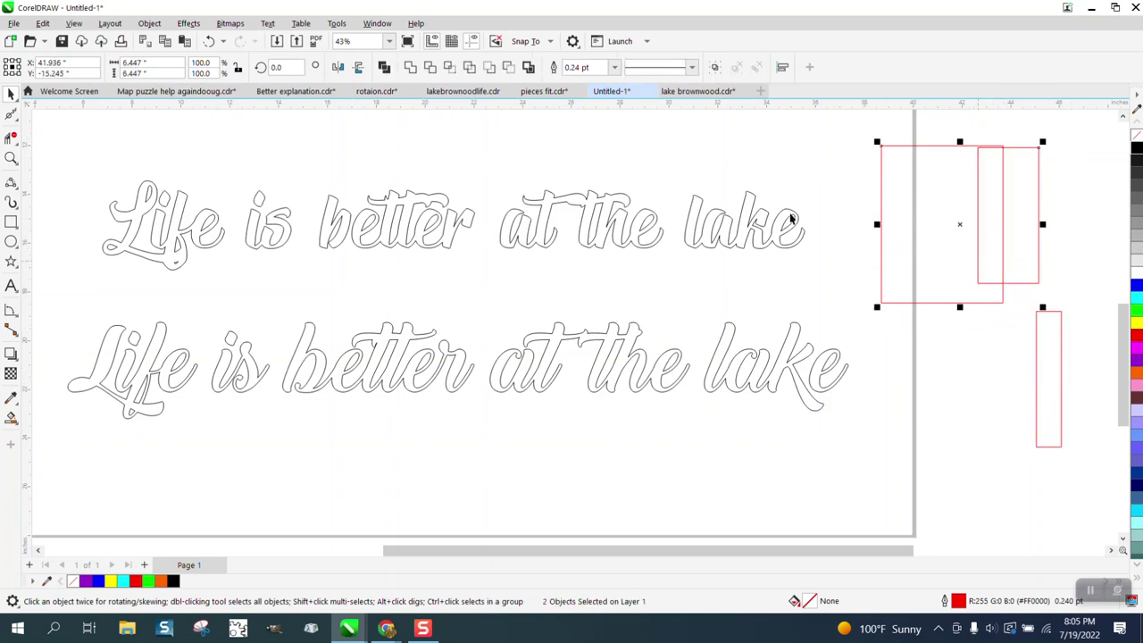
Intersect the rectangles again via Object > Shaping and move the new shape below
click(149, 23)
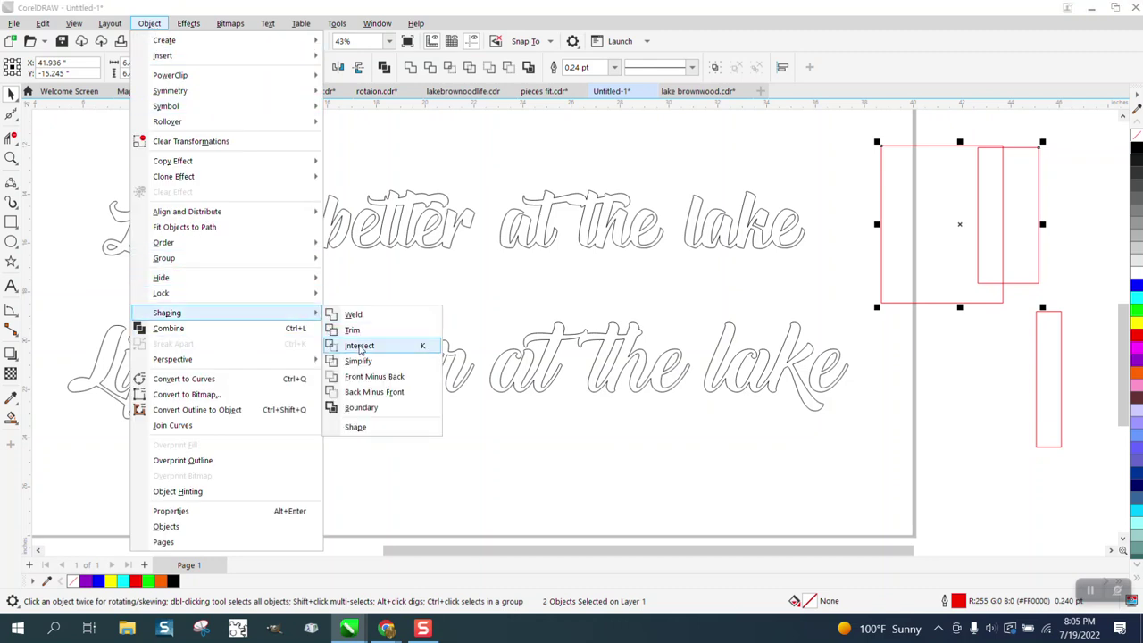
click(360, 347)
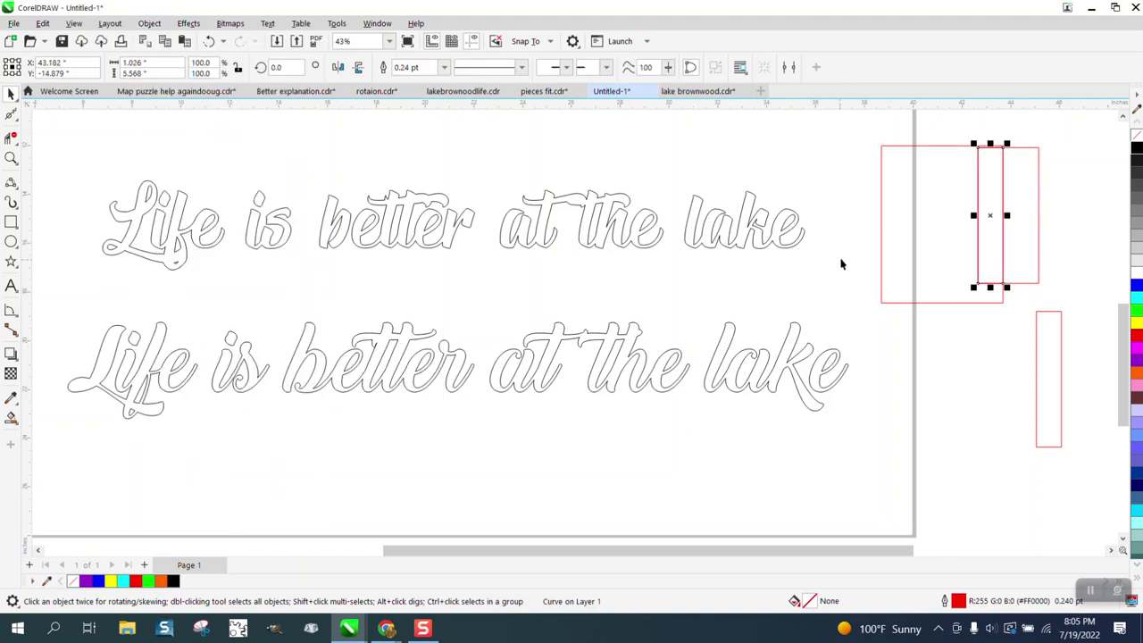
drag(990, 214, 978, 392)
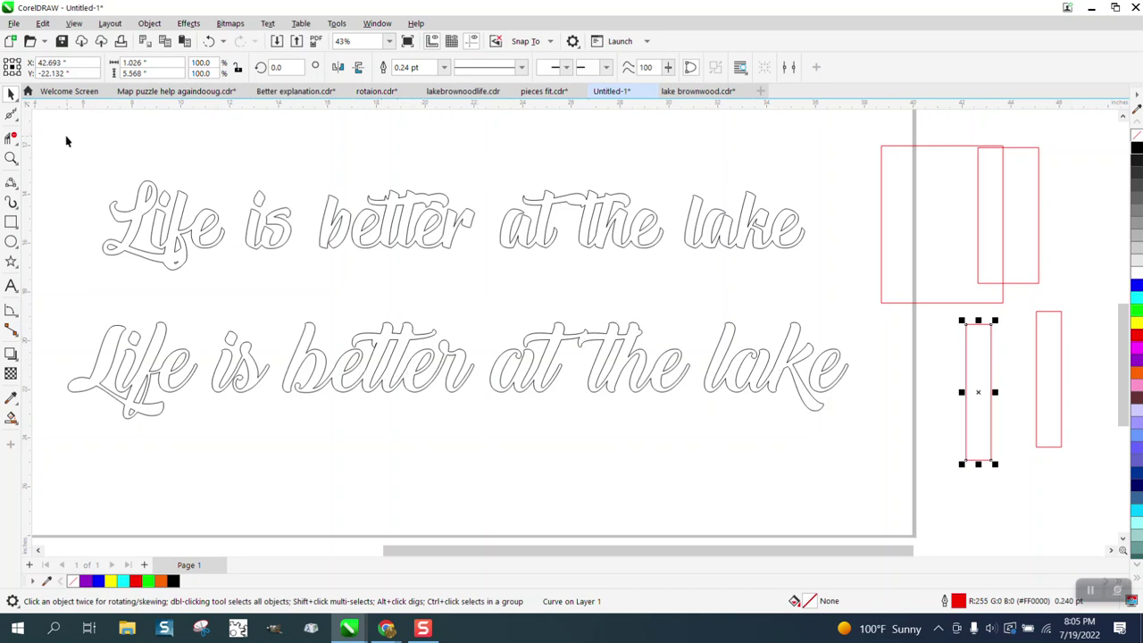
Select both lettering lines and fill them bright green
drag(60, 152, 257, 445)
drag(900, 490, 900, 489)
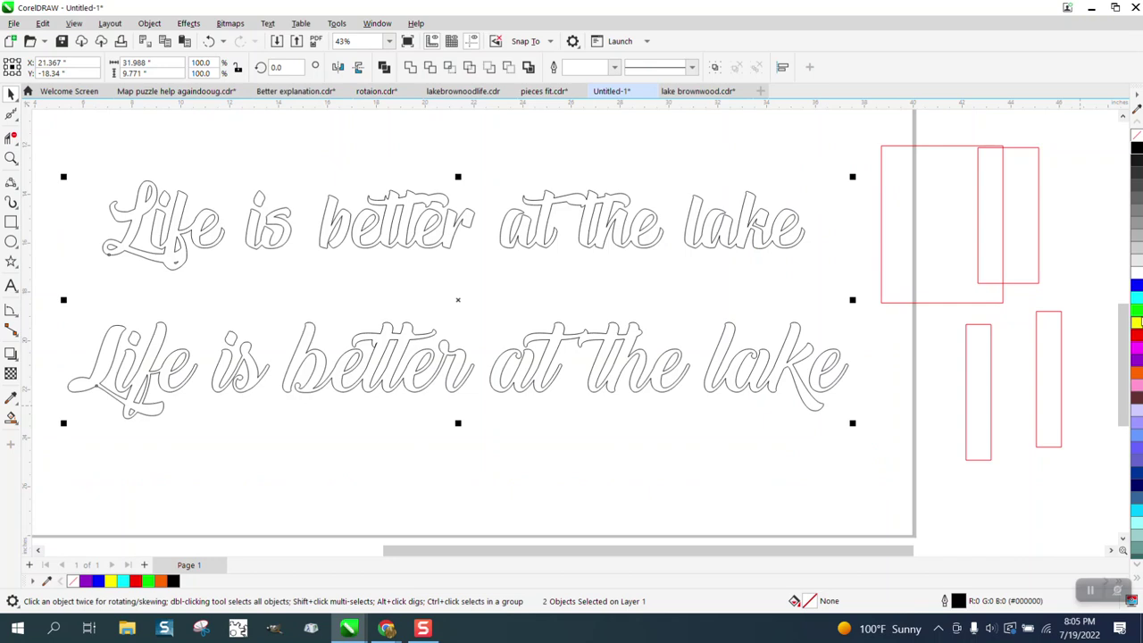
click(1136, 312)
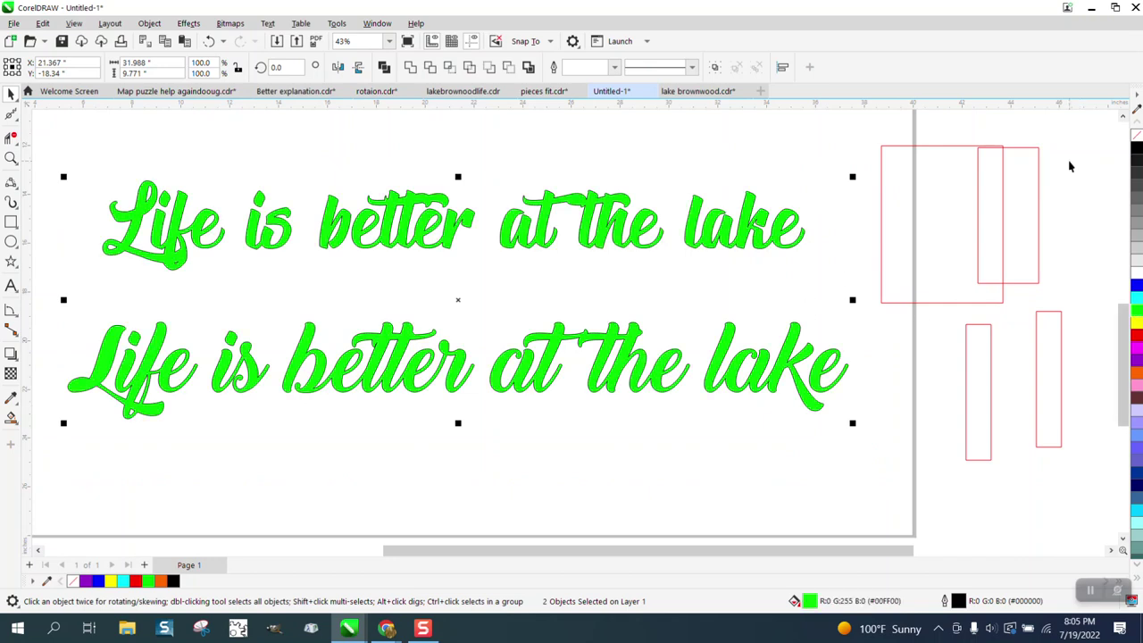